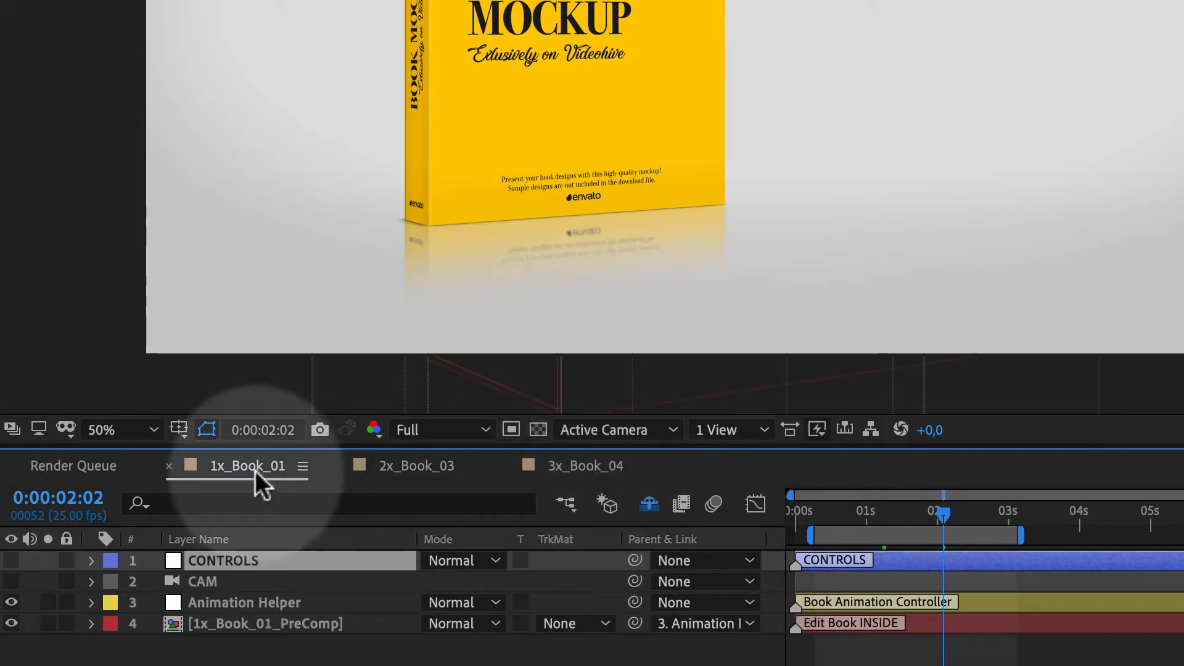
# Look through the 2x_Book_03 and 3x_Book_04 compositions and their CONTROLS layers, ending in 1x_Book_01.
pyautogui.click(398, 466)
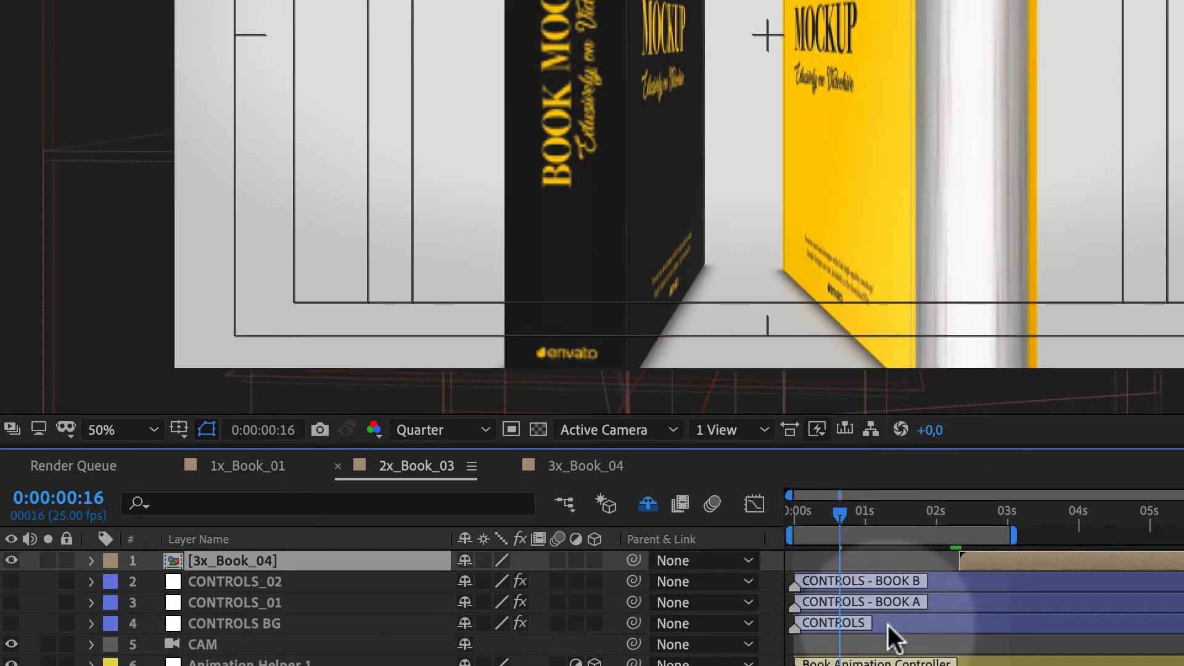
pyautogui.click(614, 467)
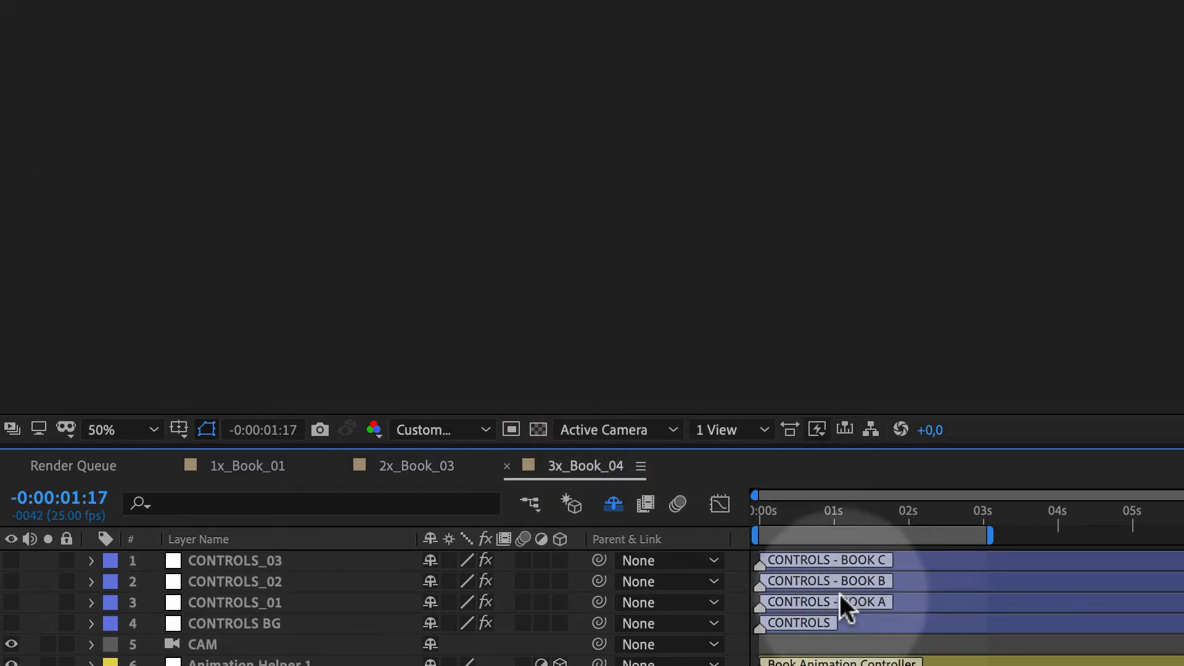
pyautogui.click(837, 619)
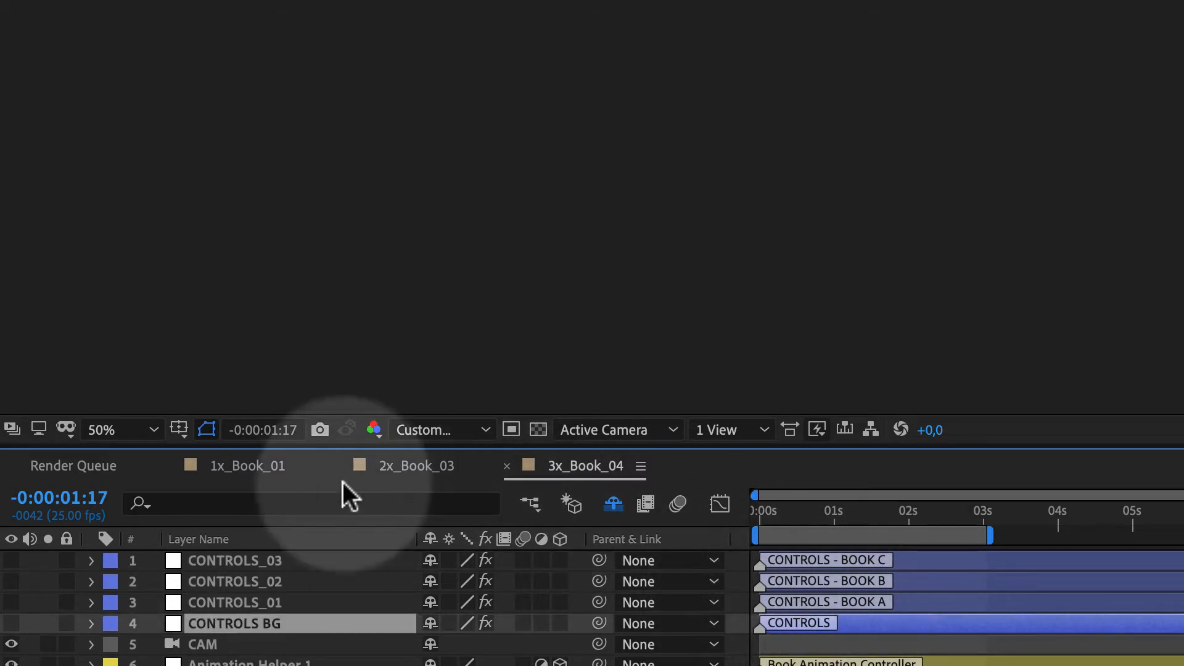
pyautogui.click(270, 471)
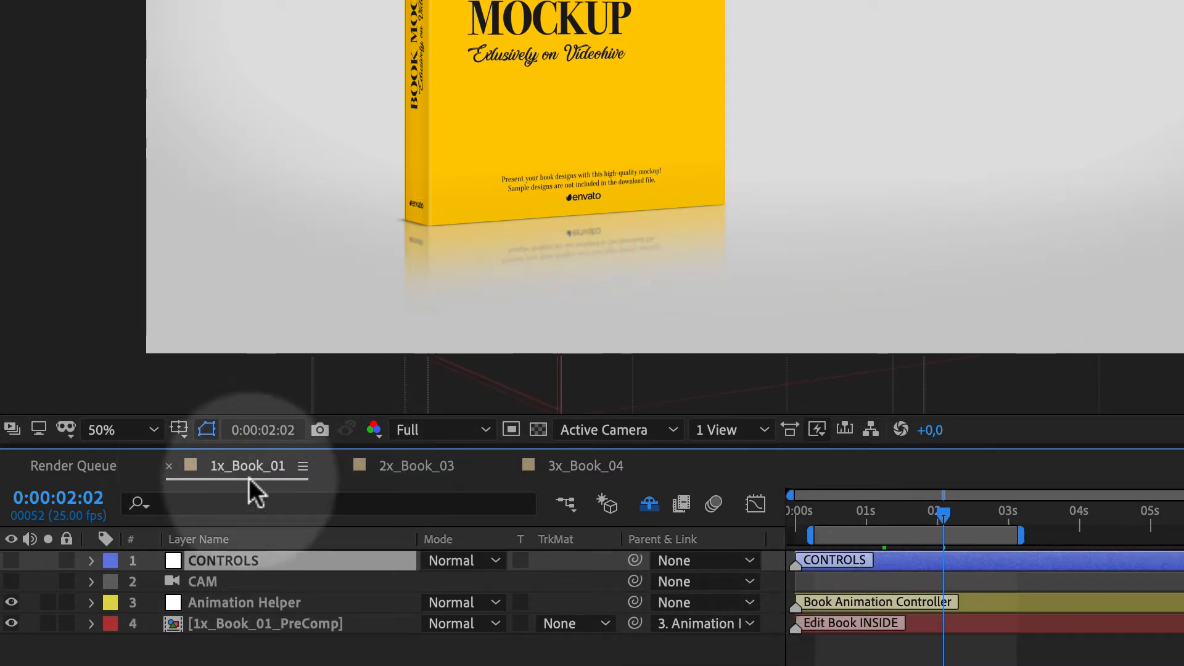
# Locate the Edit Book INSIDE layers for each book in the 1x_Book_01, 2x_Book_03 and 3x_Book_04 compositions.
pyautogui.click(868, 623)
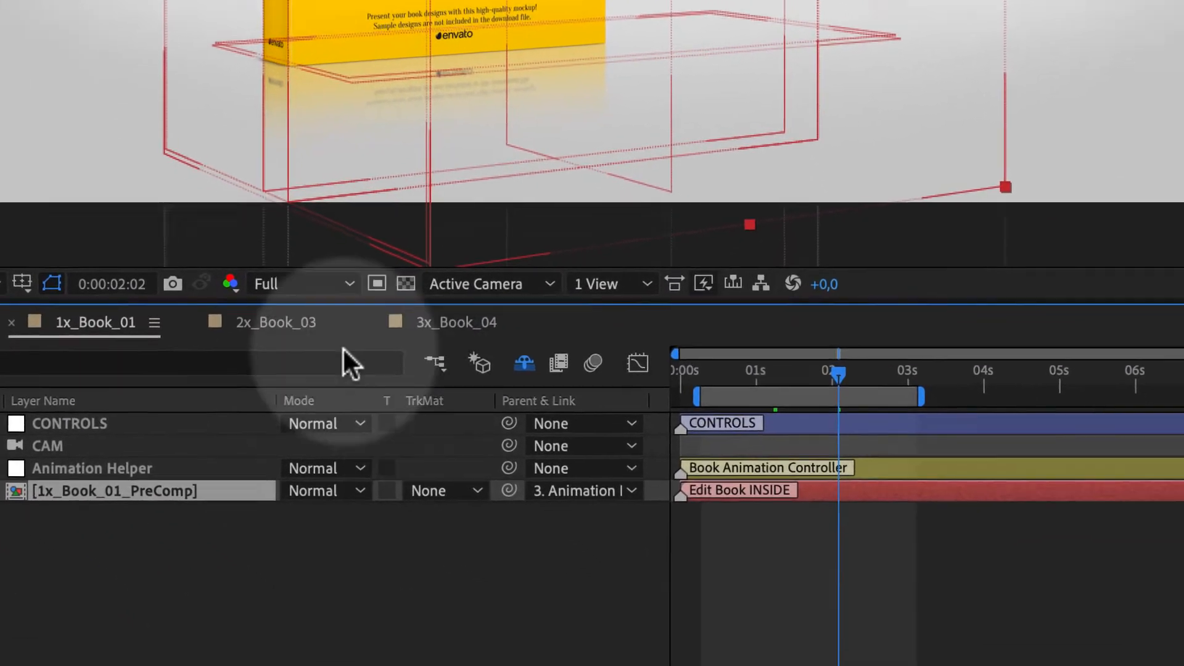
pyautogui.click(364, 387)
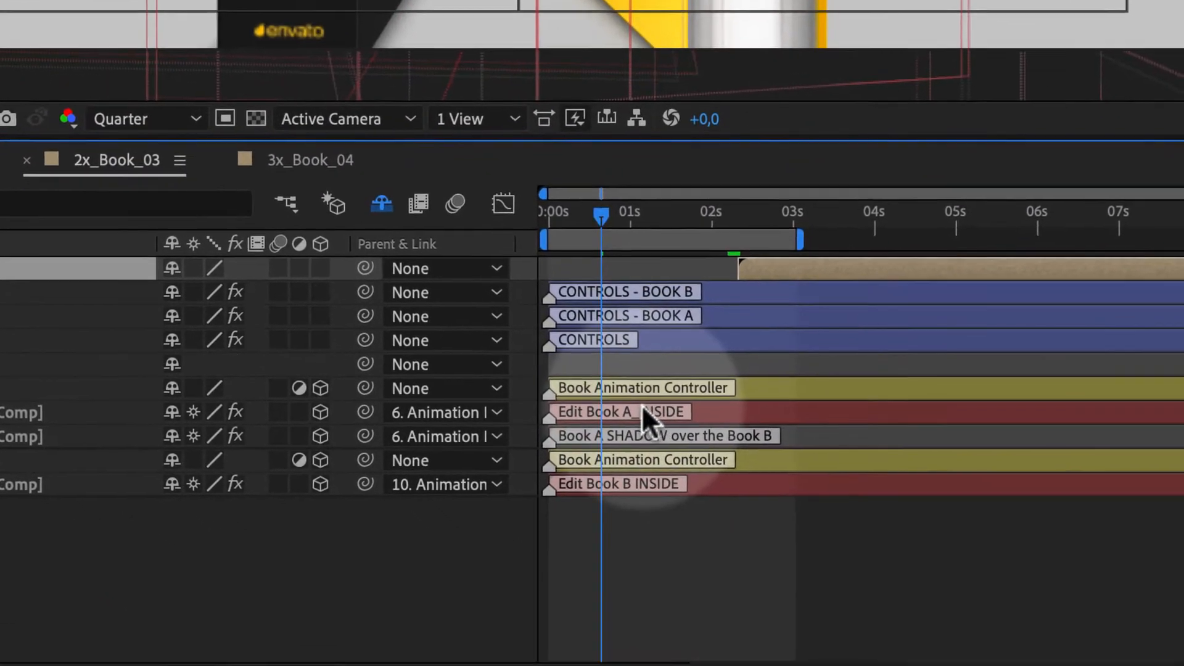
pyautogui.click(643, 411)
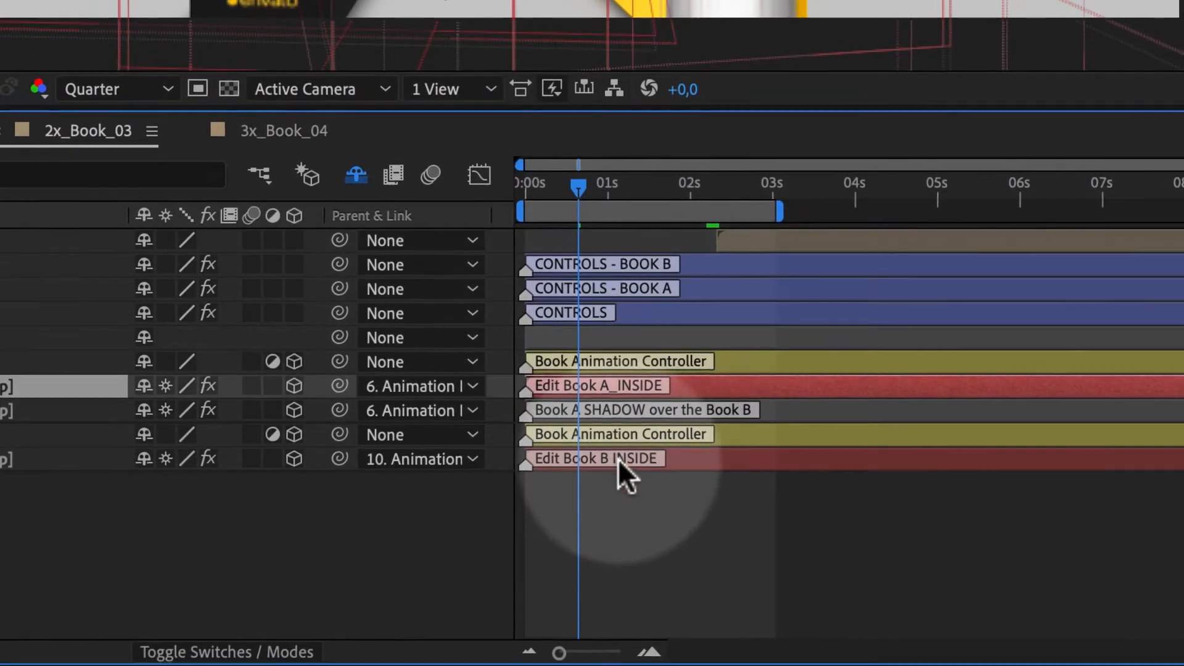
pyautogui.click(641, 484)
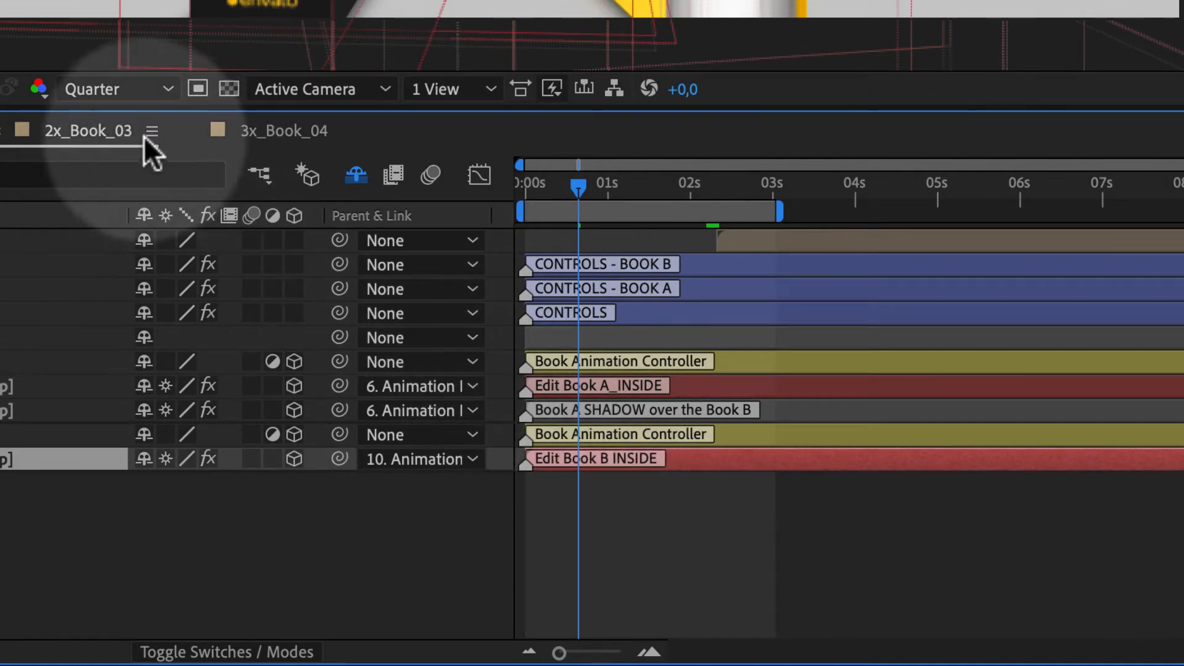
pyautogui.click(259, 131)
pyautogui.click(682, 385)
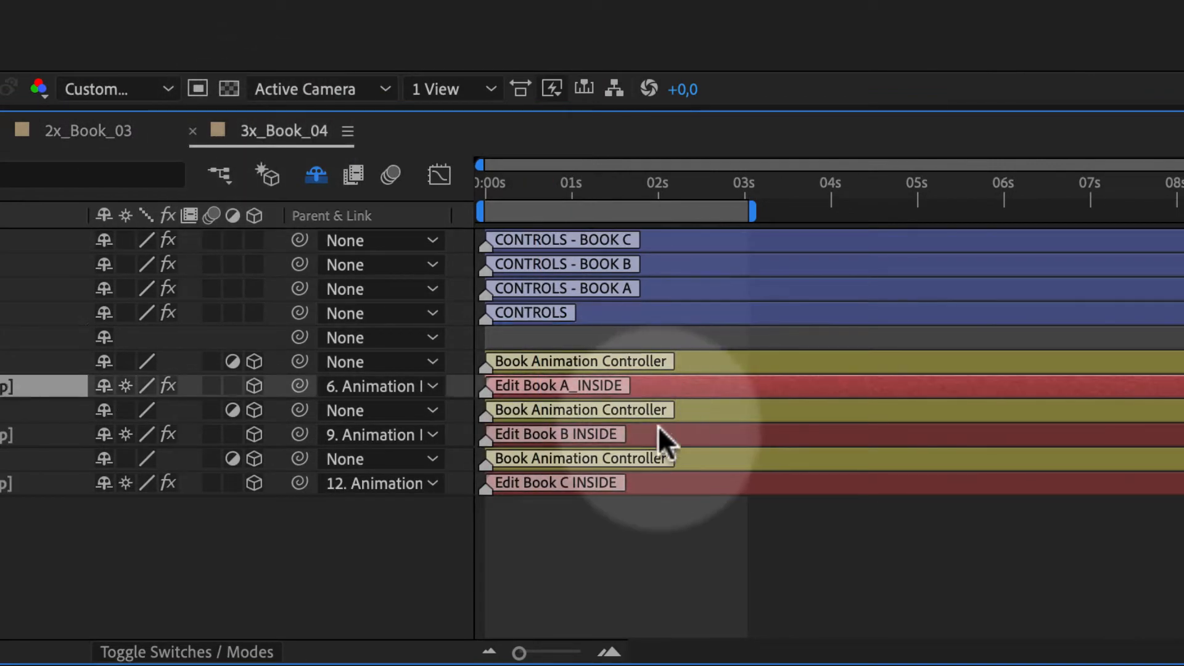
pyautogui.click(657, 433)
pyautogui.click(643, 477)
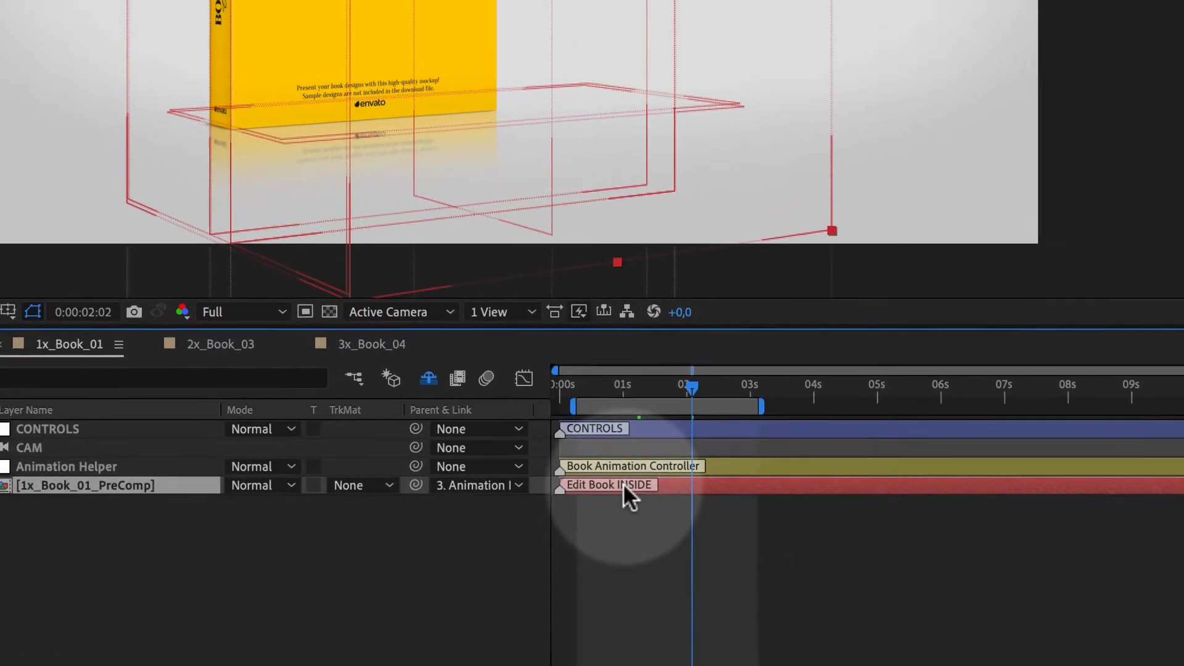
# Open 1x_Book_01_PreComp from the Edit Book INSIDE layer and move the current time to 0:00:04:01.
pyautogui.doubleClick(627, 526)
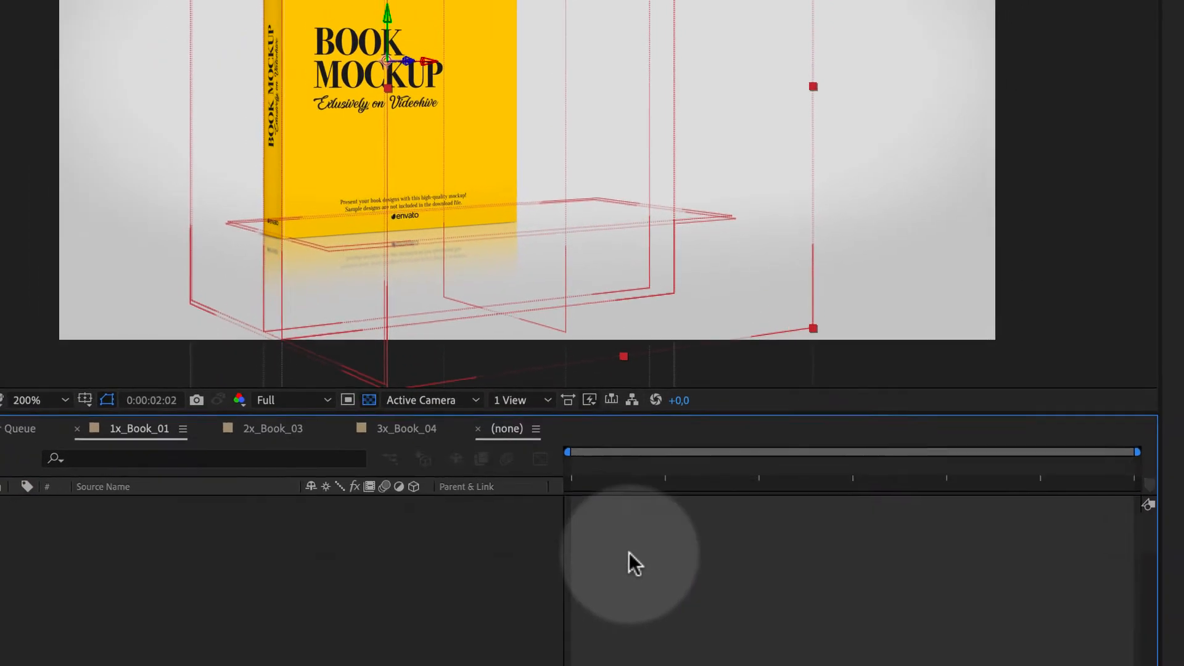
pyautogui.scroll(-2, 569, 150)
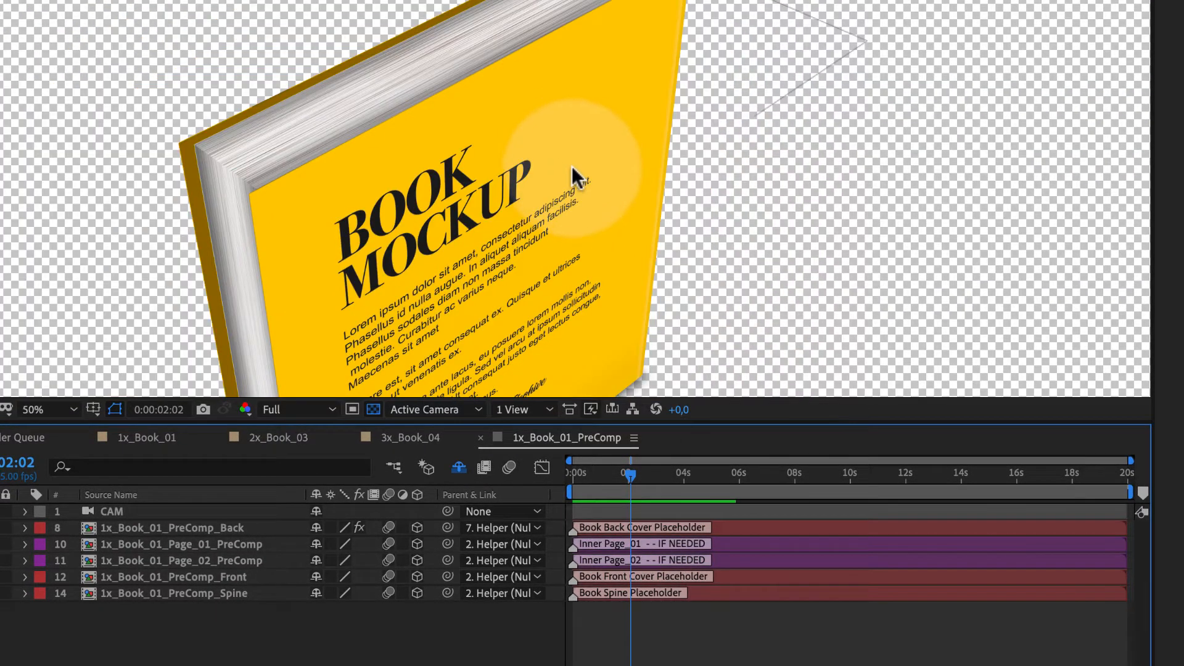
pyautogui.moveTo(629, 475); pyautogui.dragTo(685, 497)
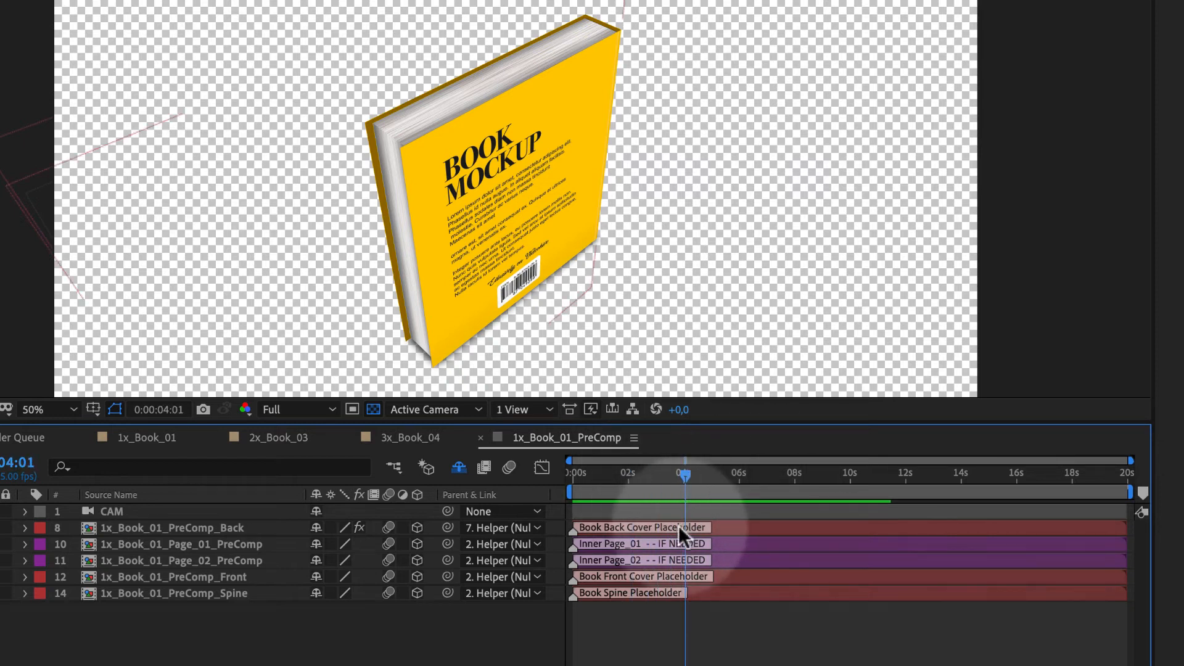
# Orbit the CAM camera in 1x_Book_01_PreComp to examine the book's cover, spine and page edges, comparing it with 1x_Book_01.
pyautogui.click(117, 512)
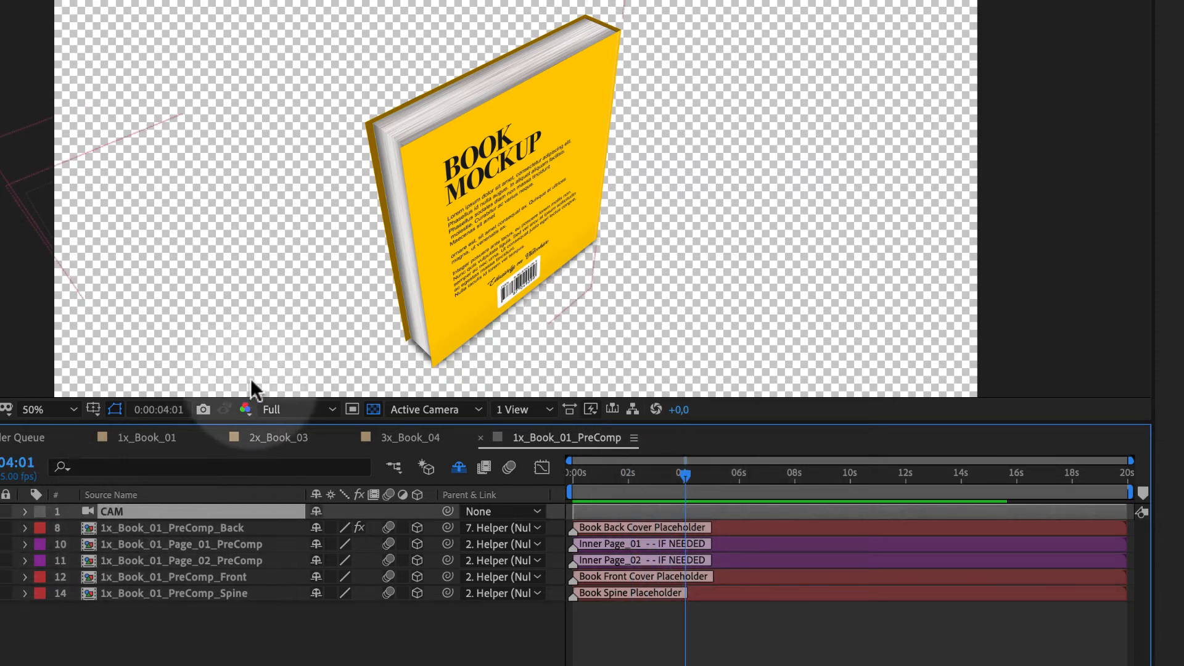
pyautogui.moveTo(380, 244); pyautogui.dragTo(564, 212)
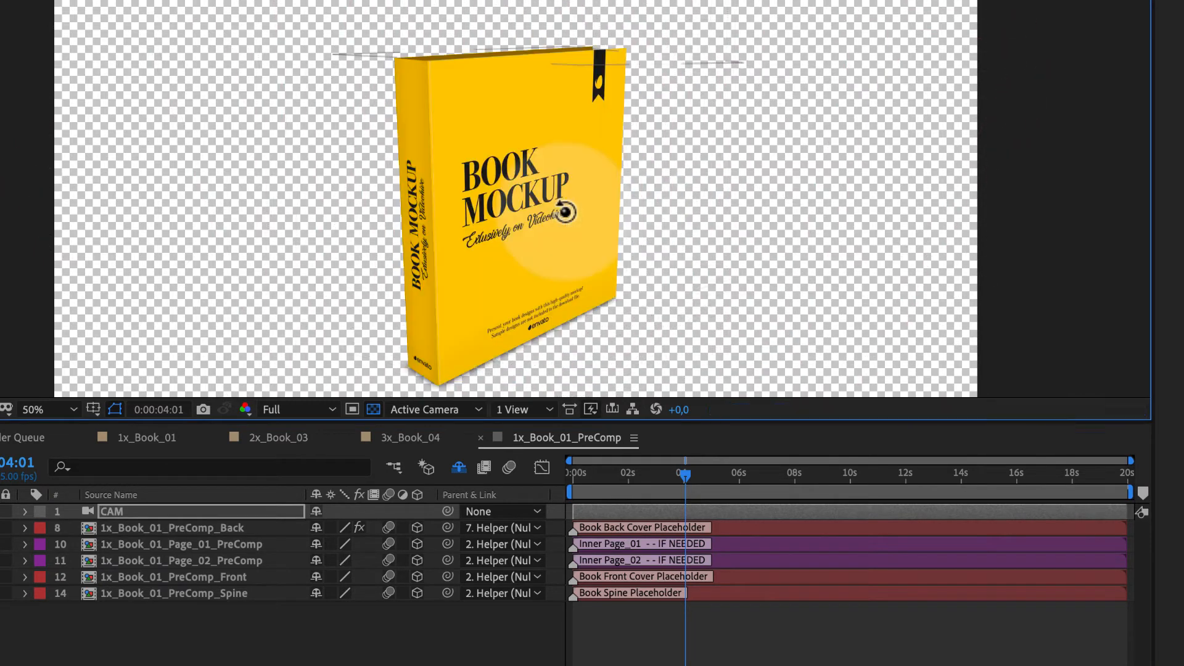
pyautogui.click(140, 438)
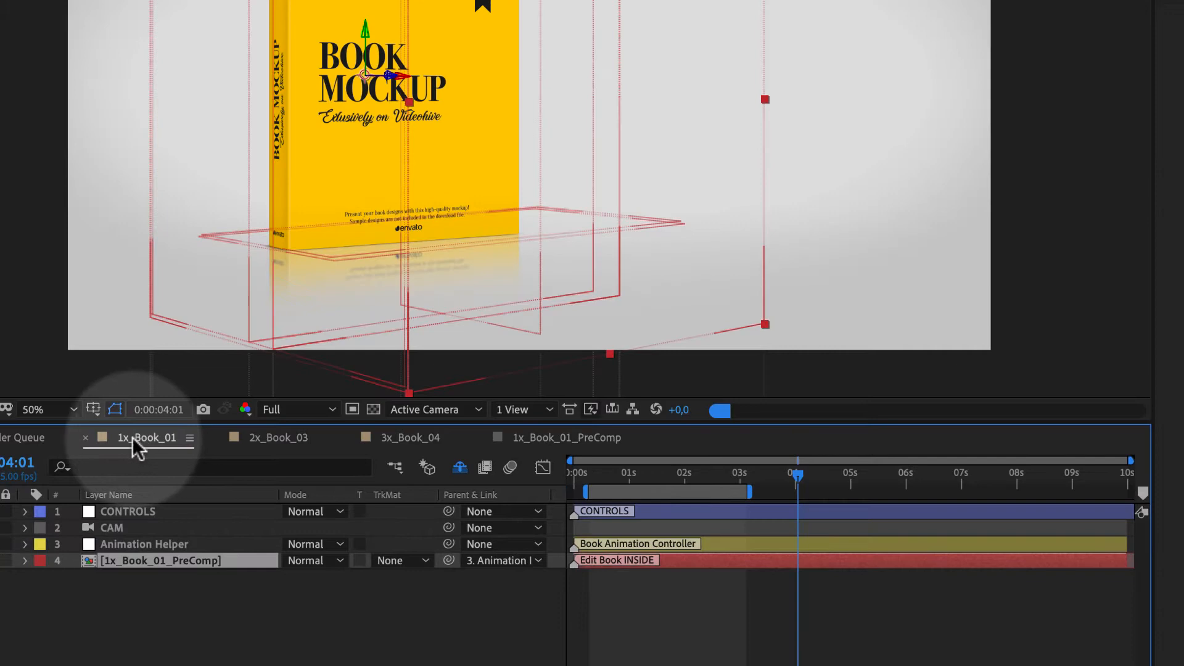
pyautogui.click(567, 437)
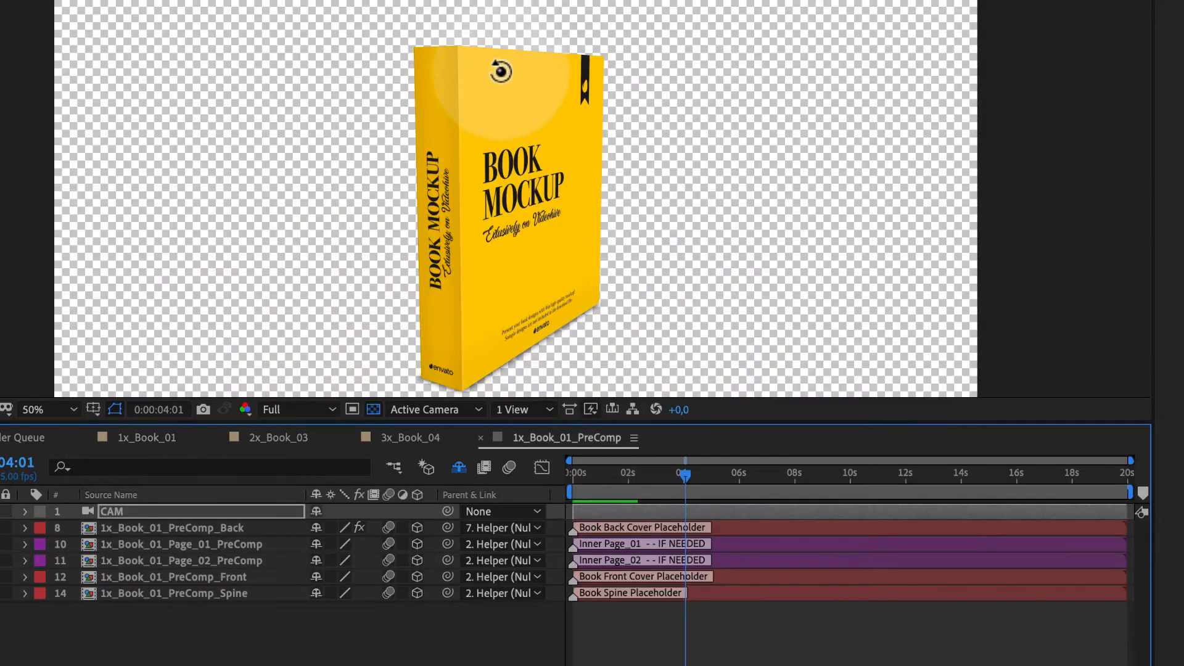
pyautogui.moveTo(489, 177); pyautogui.dragTo(437, 122)
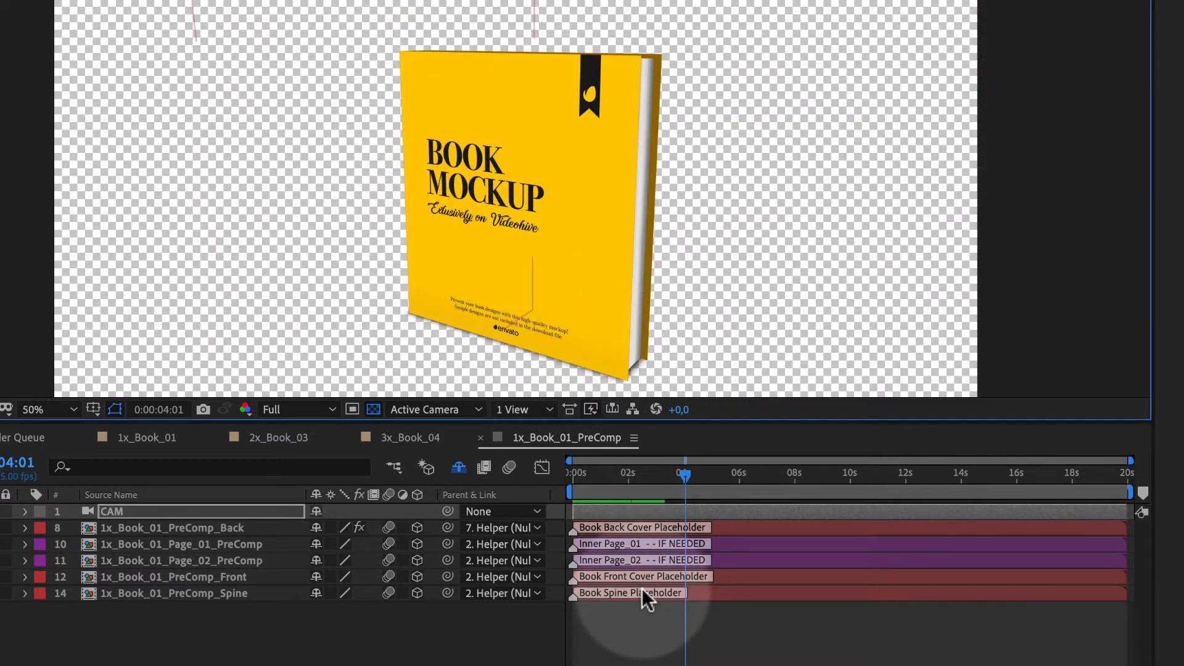
pyautogui.moveTo(562, 139); pyautogui.dragTo(623, 143)
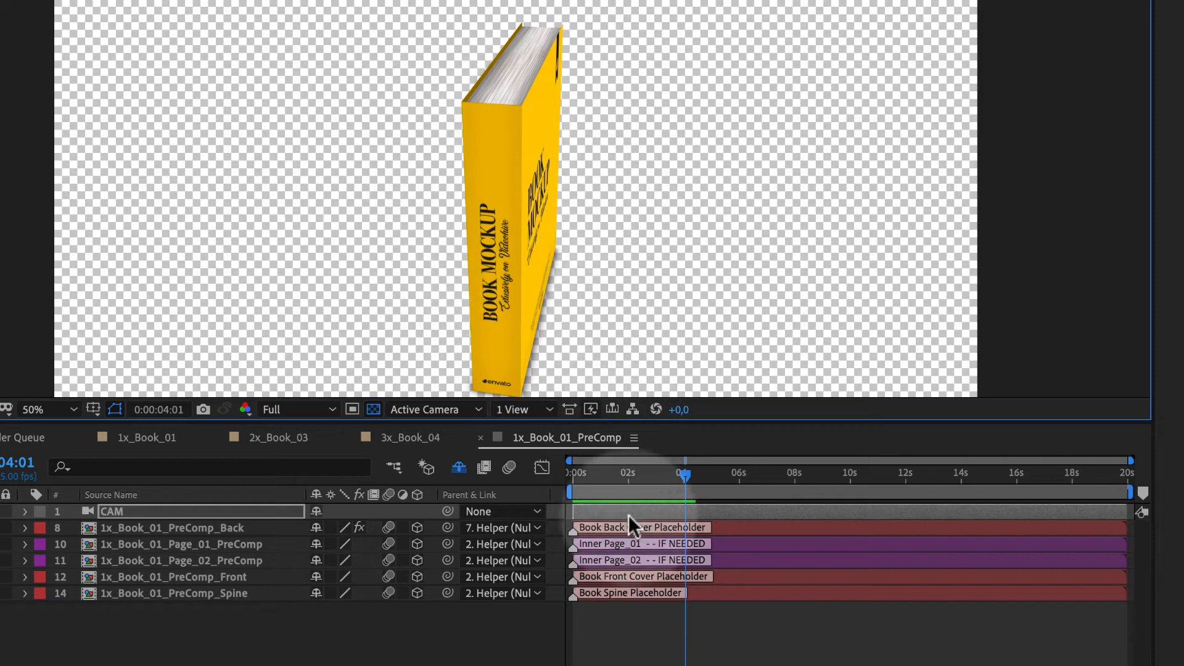
# Open the Book Front Cover Placeholder precomp and, inside it, the 1x_Book_01_Front_Placeholder composition that holds the cover artwork.
pyautogui.click(655, 578)
pyautogui.moveTo(504, 204); pyautogui.dragTo(487, 257)
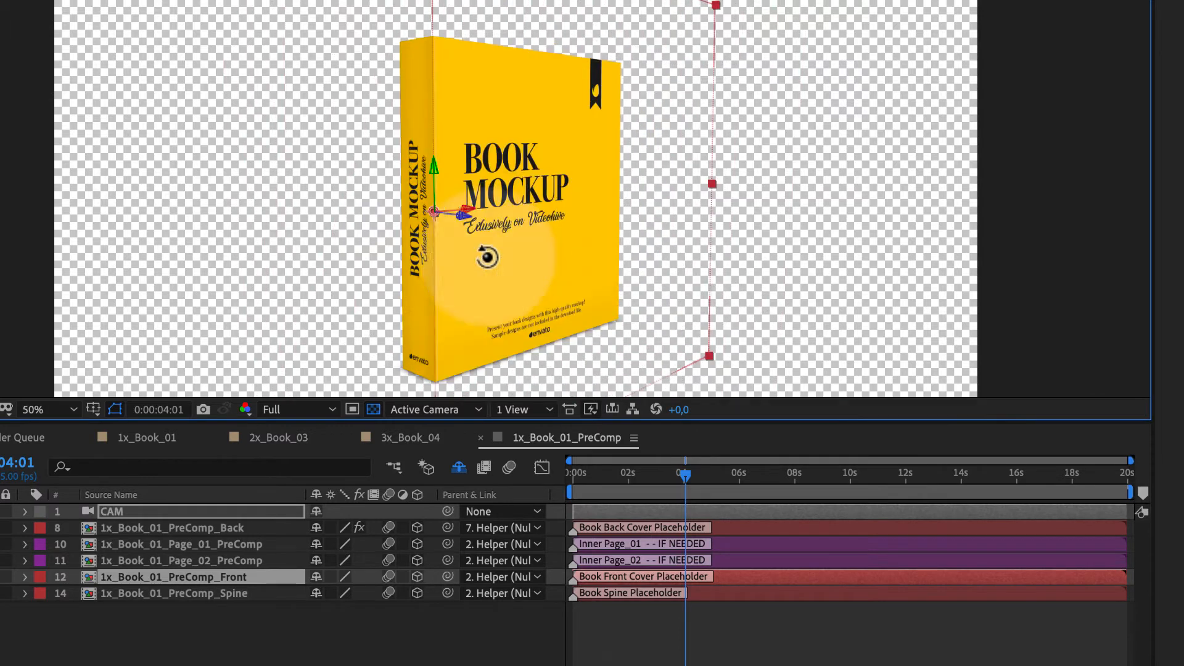
pyautogui.doubleClick(608, 575)
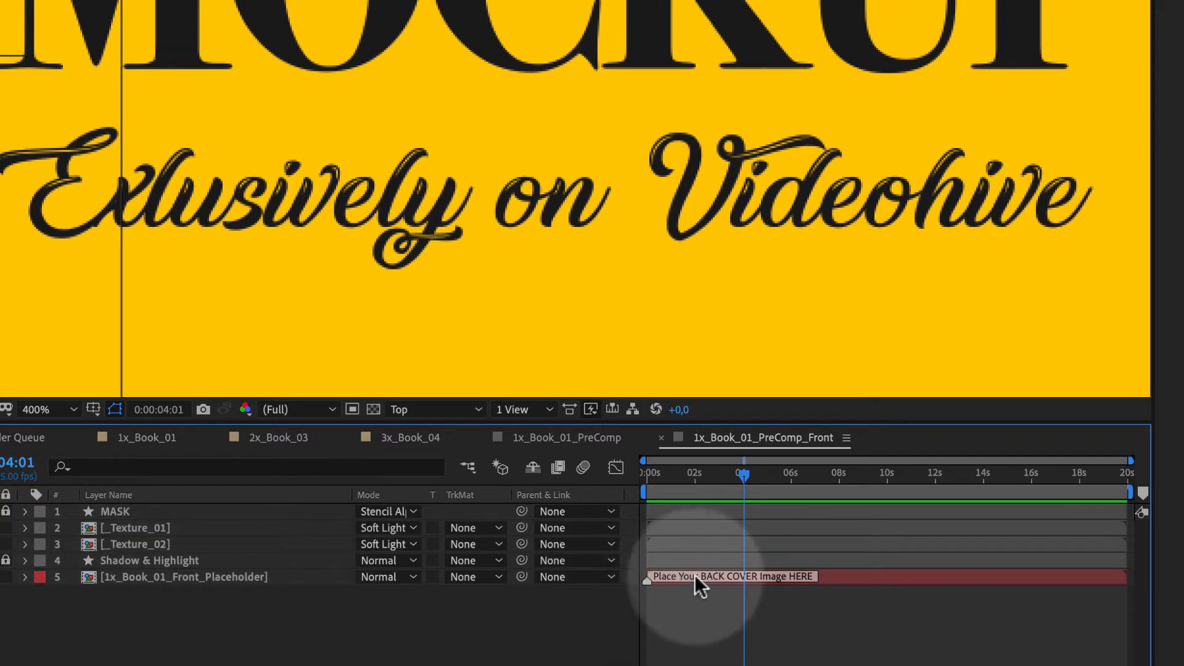
pyautogui.doubleClick(759, 576)
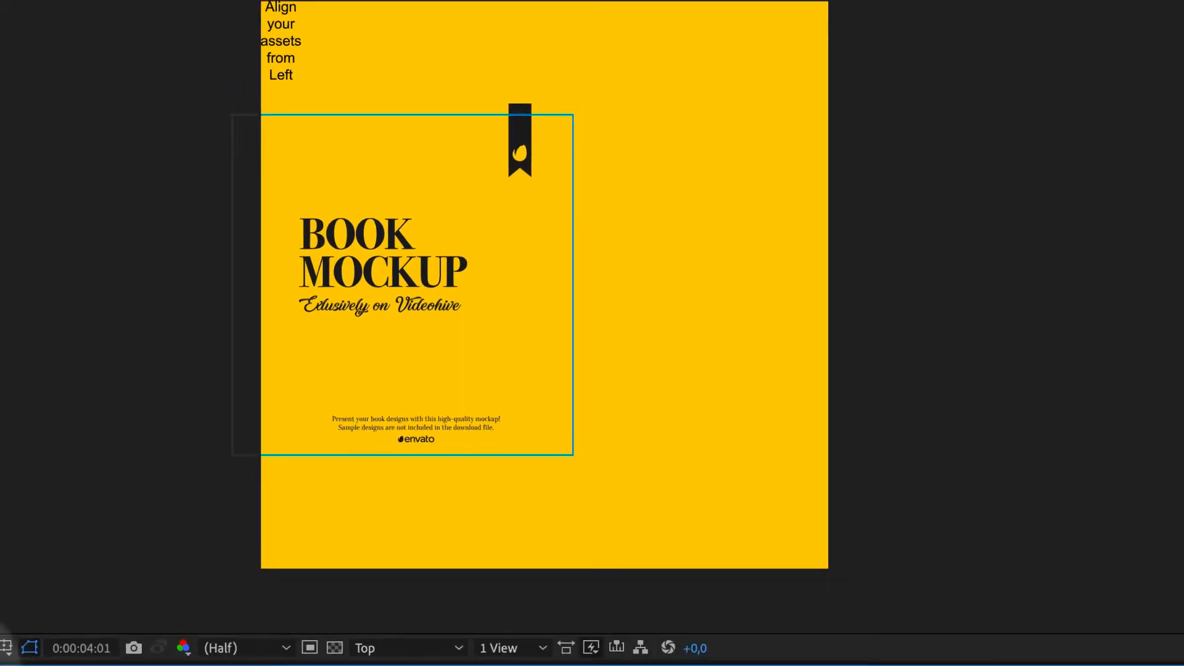
pyautogui.click(822, 550)
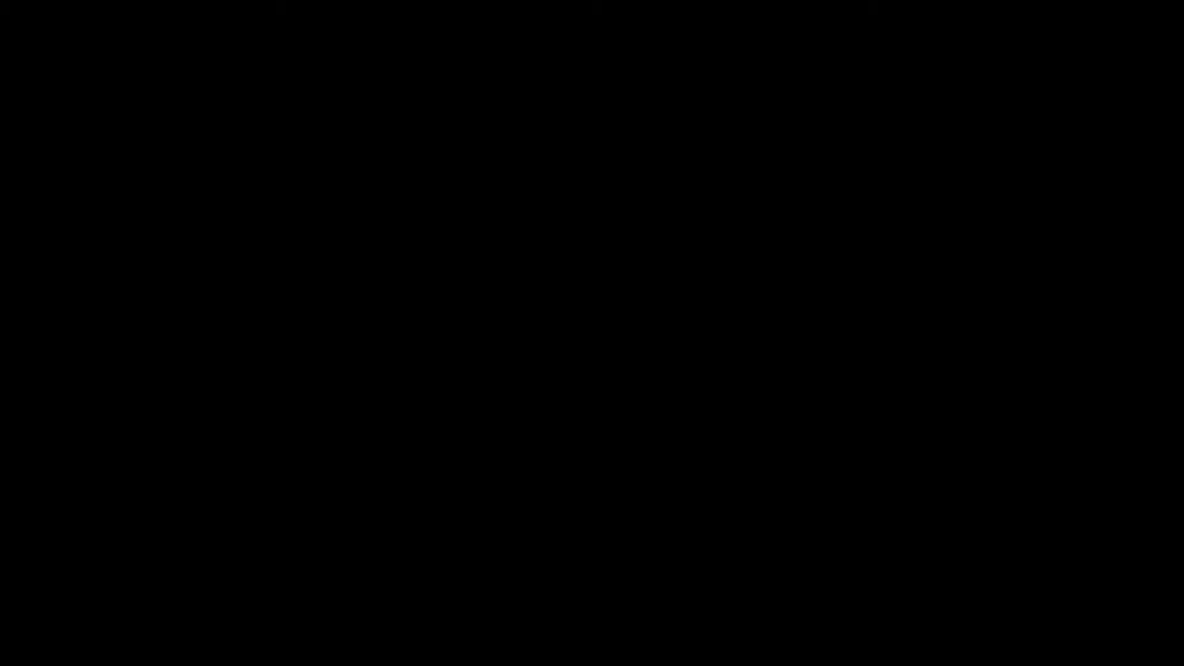
# Reveal the keyframed properties of the Animation Helper layer in 1x_Book_01 and move the current time to 0:00:03:00.
pyautogui.click(587, 517)
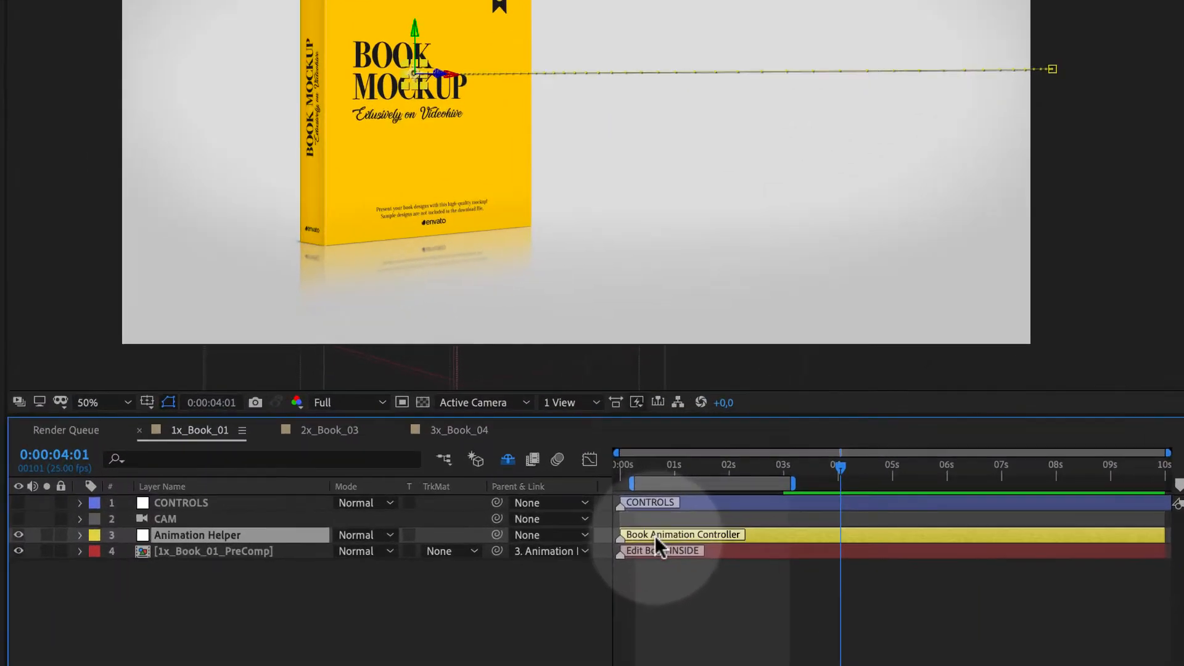
pyautogui.press('u')
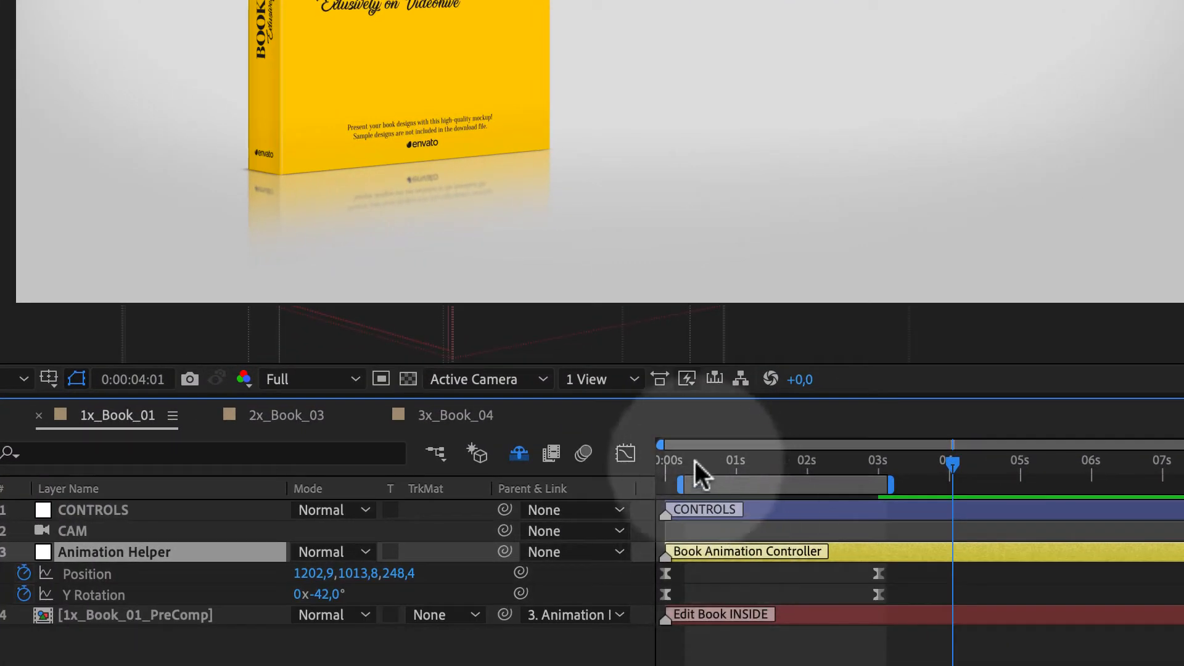
pyautogui.moveTo(682, 460); pyautogui.dragTo(868, 483)
# Try a Y Rotation of -79° for the Animation Helper layer at 0:00:03:00, and undo it.
pyautogui.moveTo(318, 597); pyautogui.dragTo(203, 596)
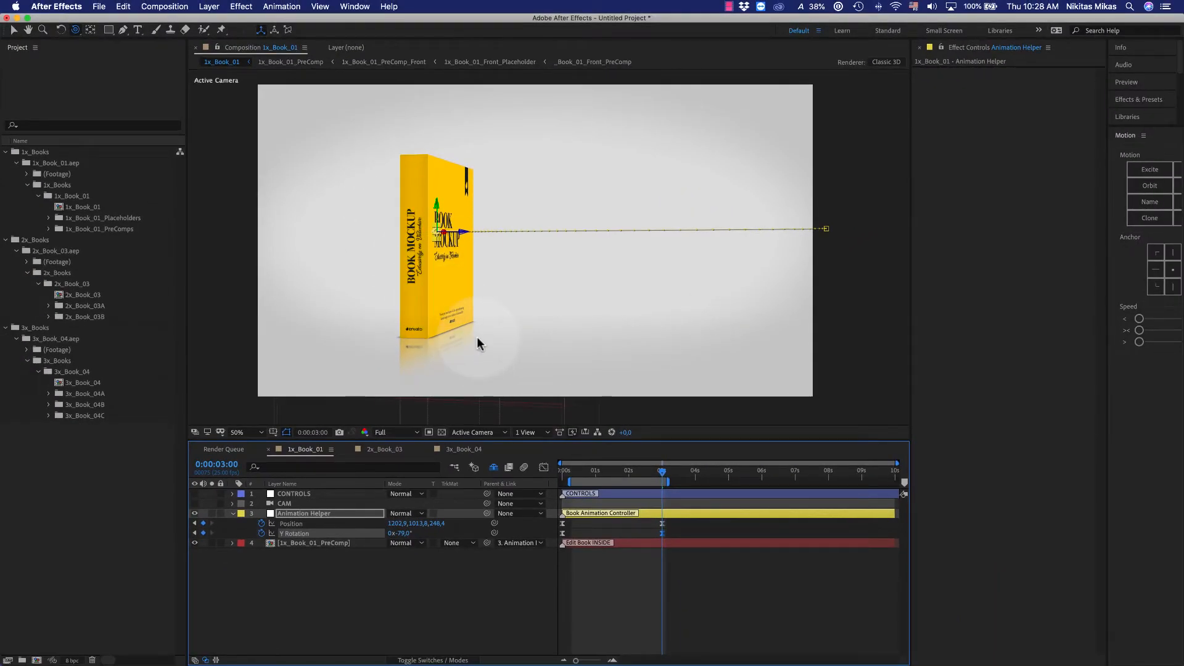
pyautogui.moveTo(478, 348); pyautogui.dragTo(639, 507)
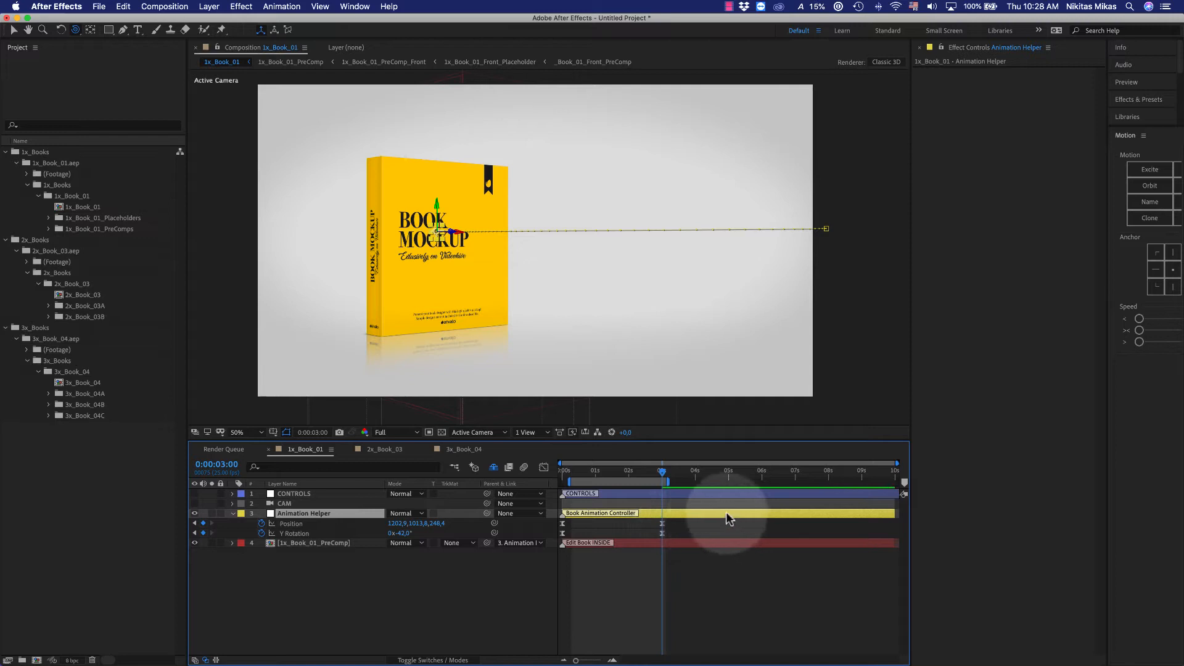
pyautogui.click(373, 557)
# Show the effect controls of the CONTROLS layer in 1x_Book_01.
pyautogui.click(582, 495)
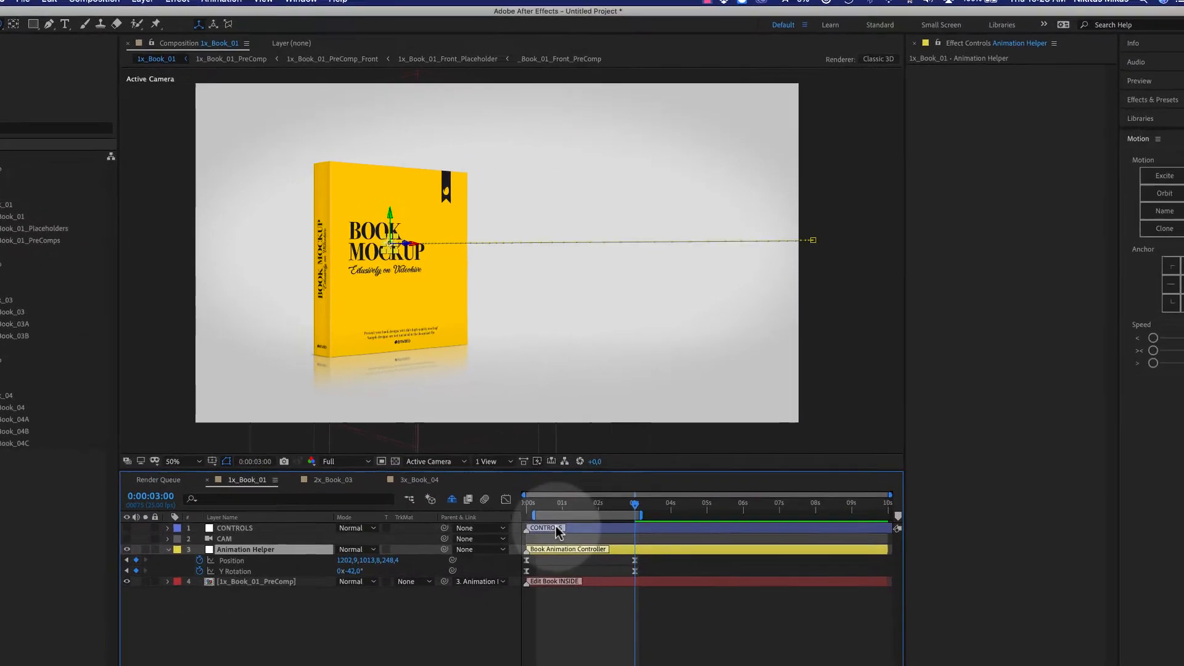
pyautogui.click(592, 495)
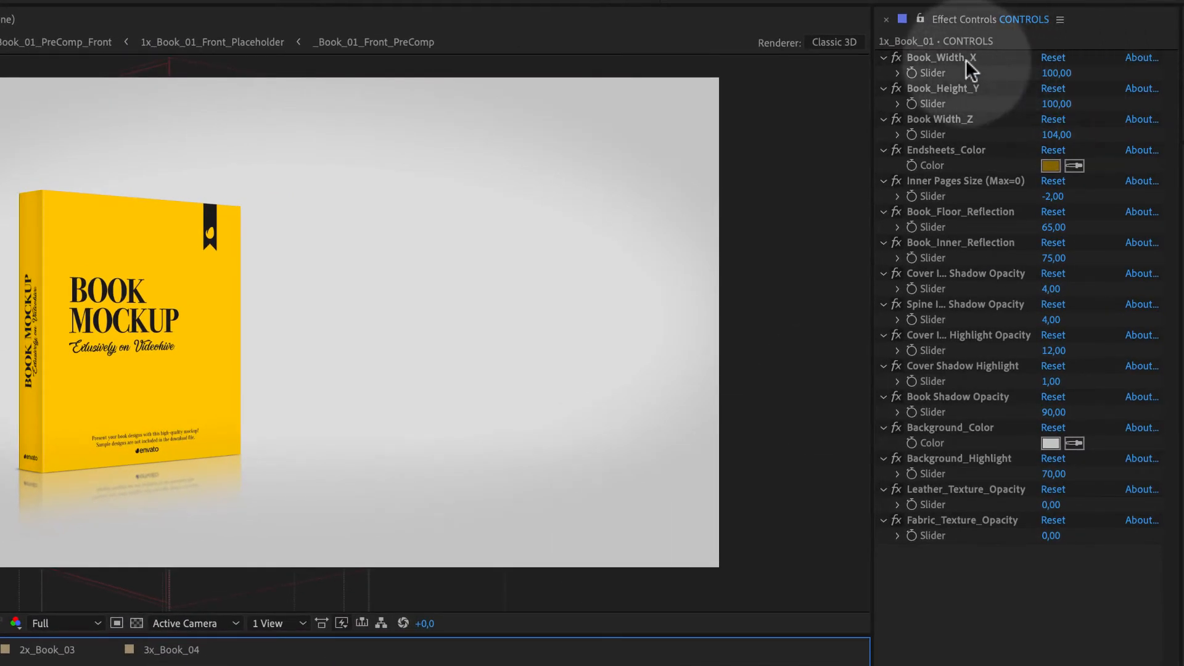
# Try a Book Width_Z value of 196 to thicken the book, and undo the change.
pyautogui.click(1055, 73)
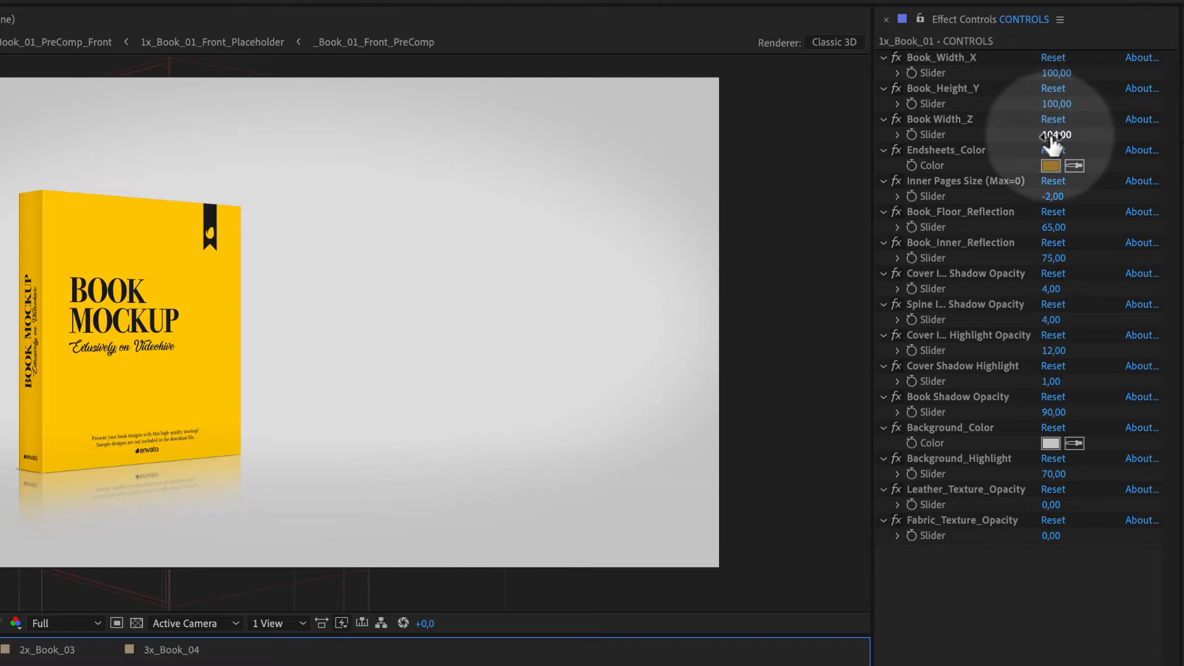
pyautogui.moveTo(1062, 134); pyautogui.dragTo(1123, 132)
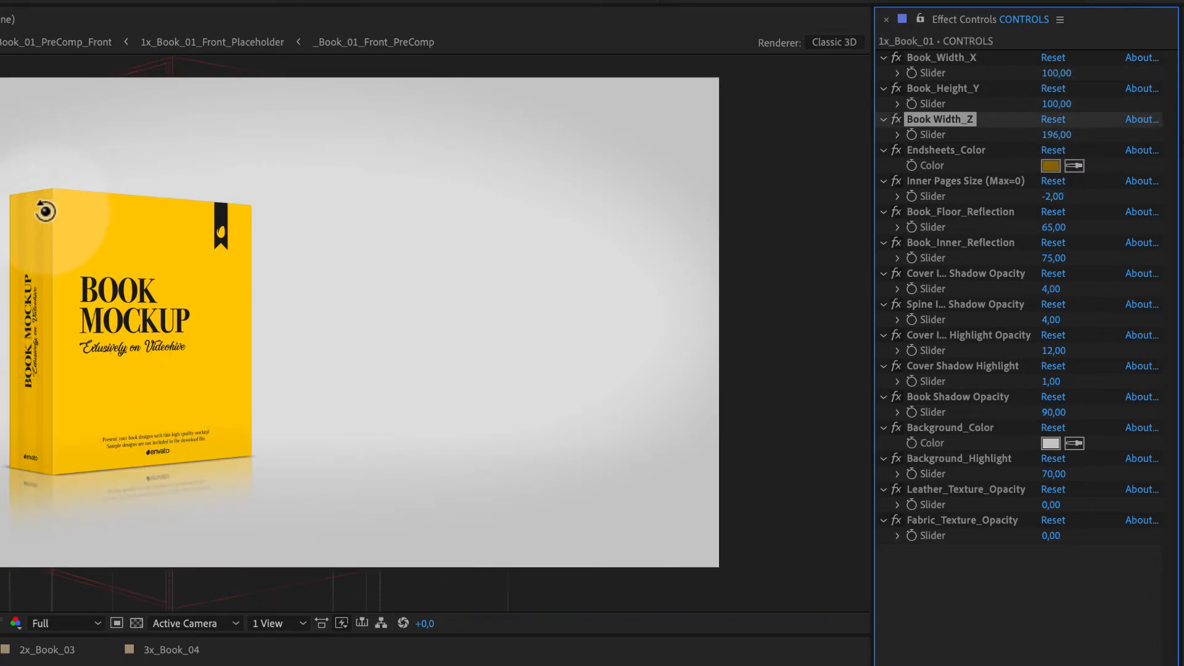
pyautogui.hotkey('ctrl', 'z')
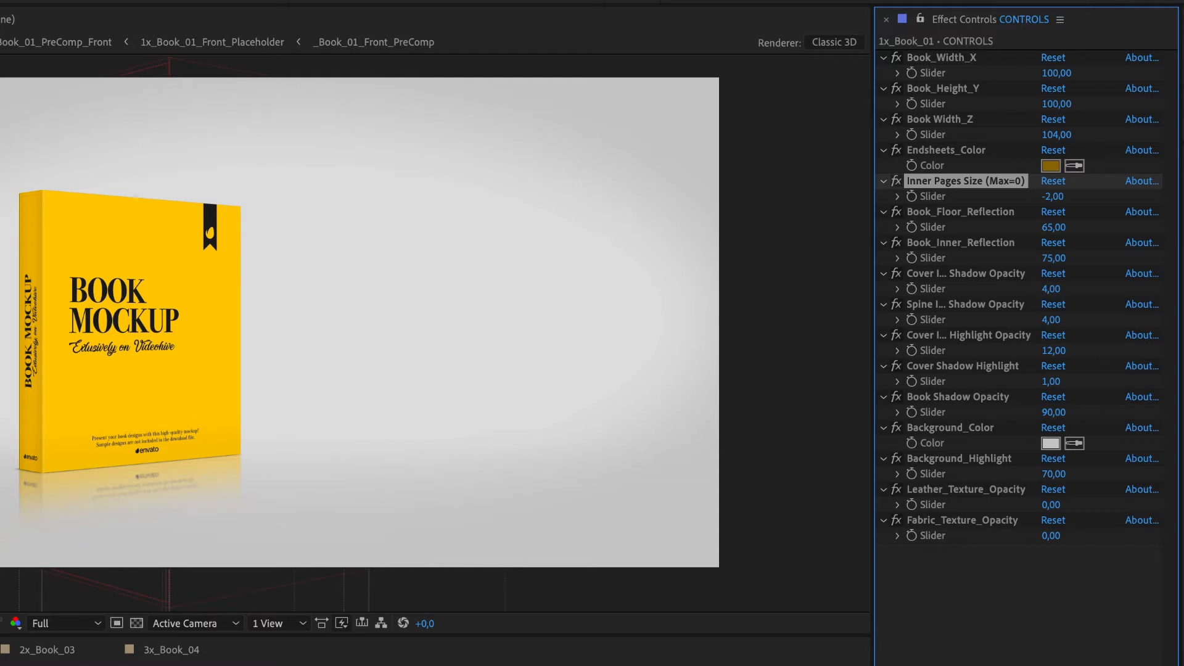
# Orbit the camera in 1x_Book_01 to view the book from above with its inner page edges facing the viewer.
pyautogui.press('c')
pyautogui.press('c')
pyautogui.press('c')
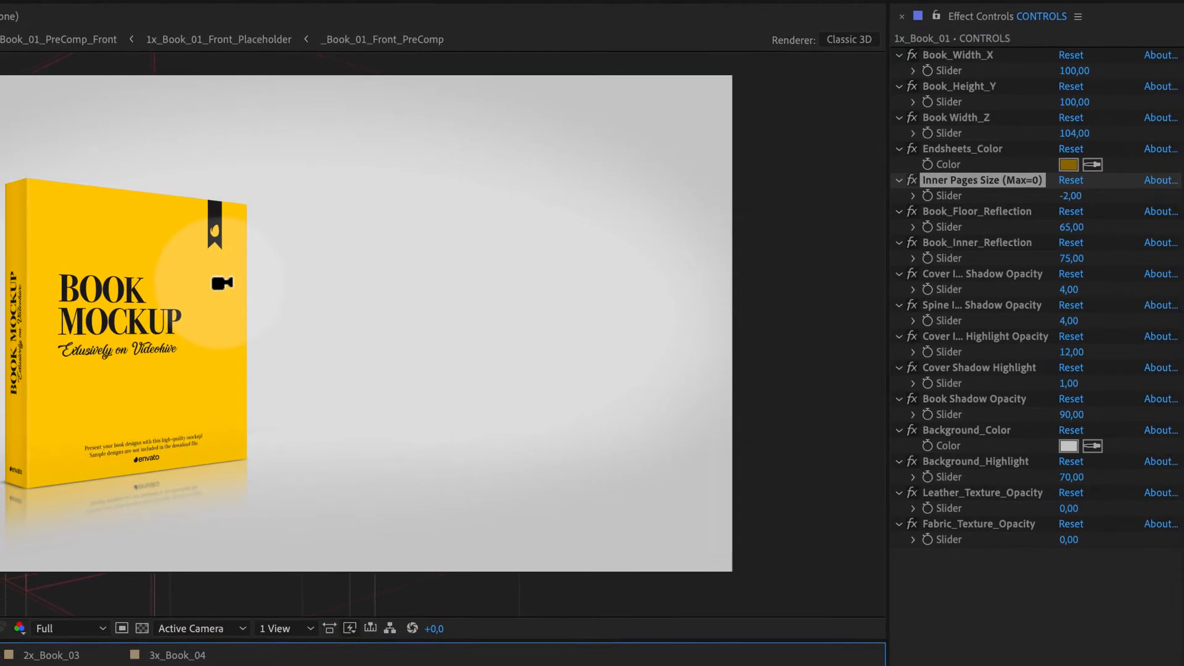
pyautogui.moveTo(222, 283); pyautogui.dragTo(176, 313)
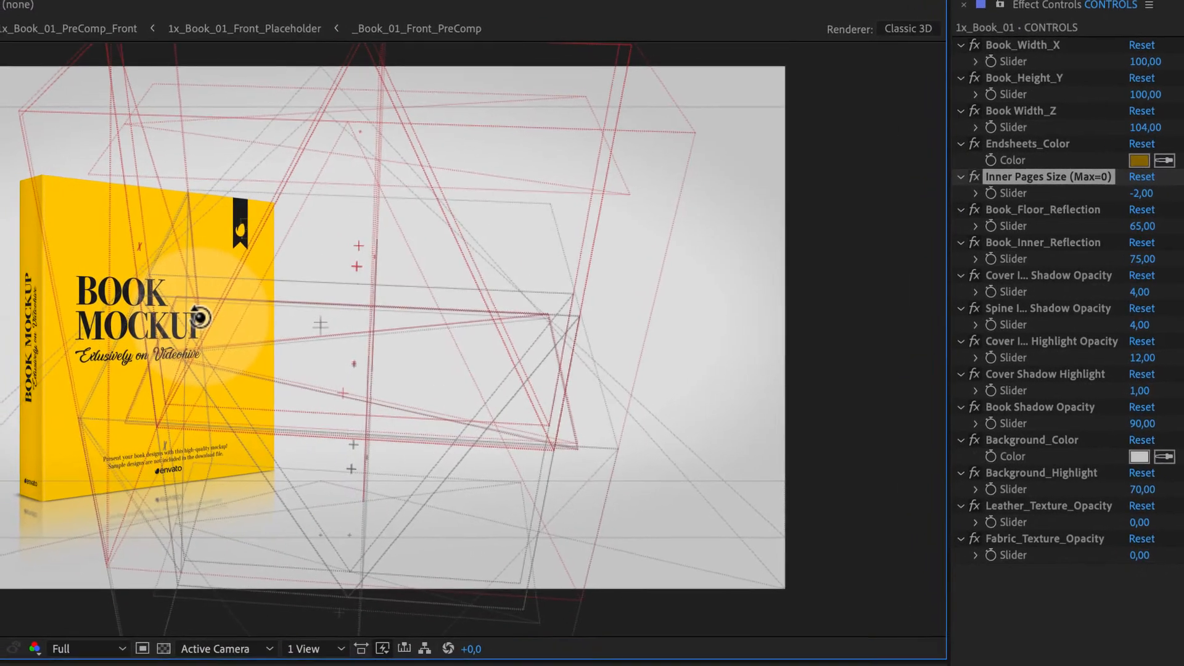
pyautogui.moveTo(287, 256); pyautogui.dragTo(354, 185)
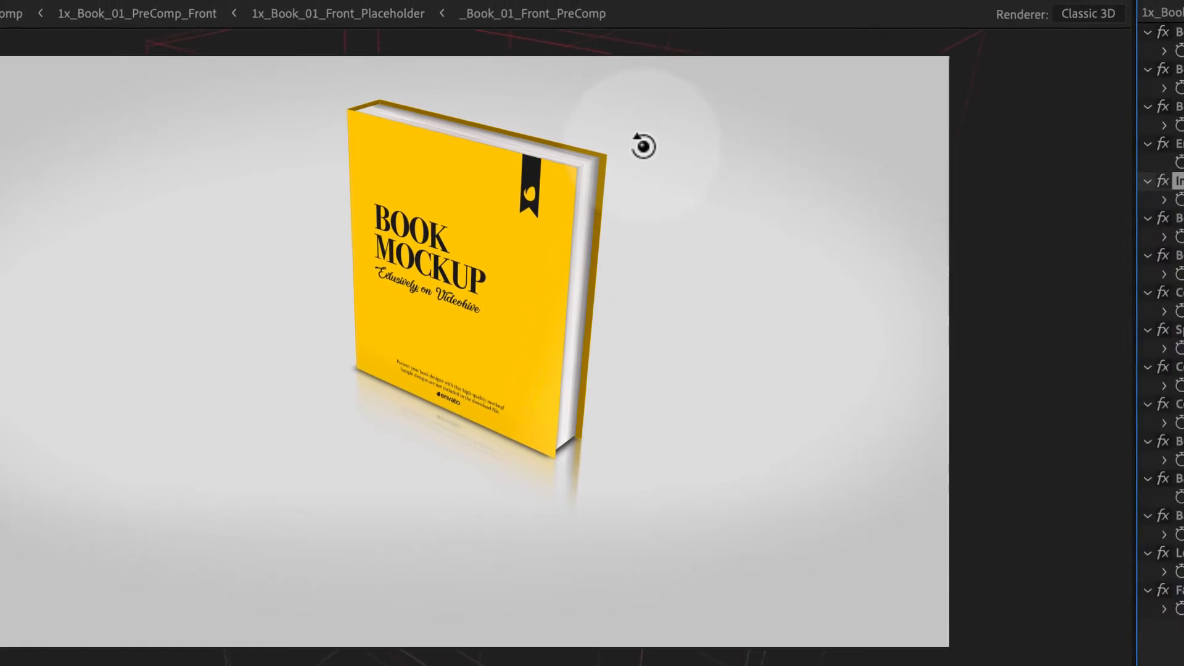
# Examine the Book_Inner_Reflection effect of the CONTROLS layer while orbiting the camera around to the book's back cover.
pyautogui.click(1146, 223)
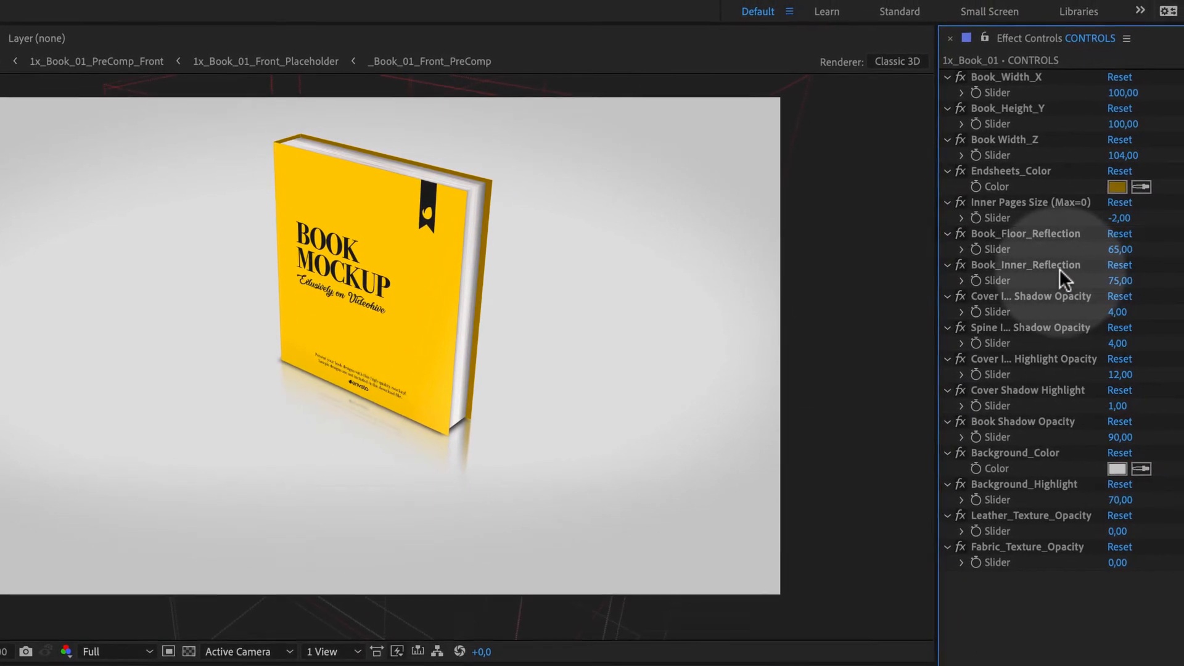
pyautogui.click(1057, 266)
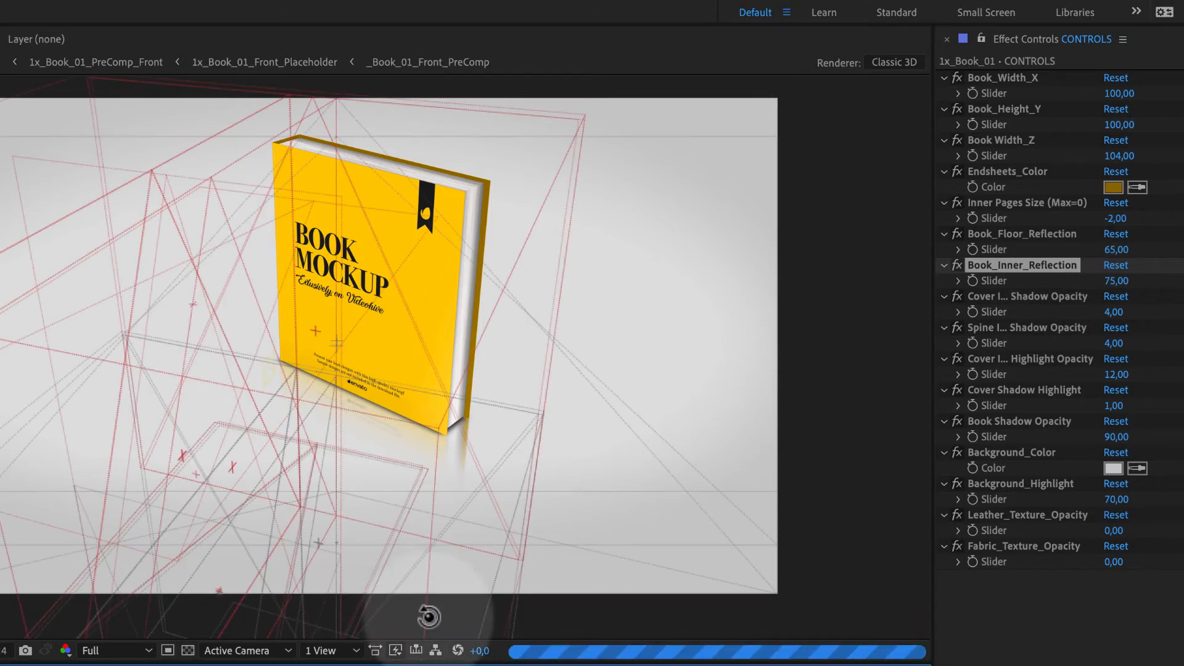
pyautogui.moveTo(420, 580); pyautogui.dragTo(402, 507)
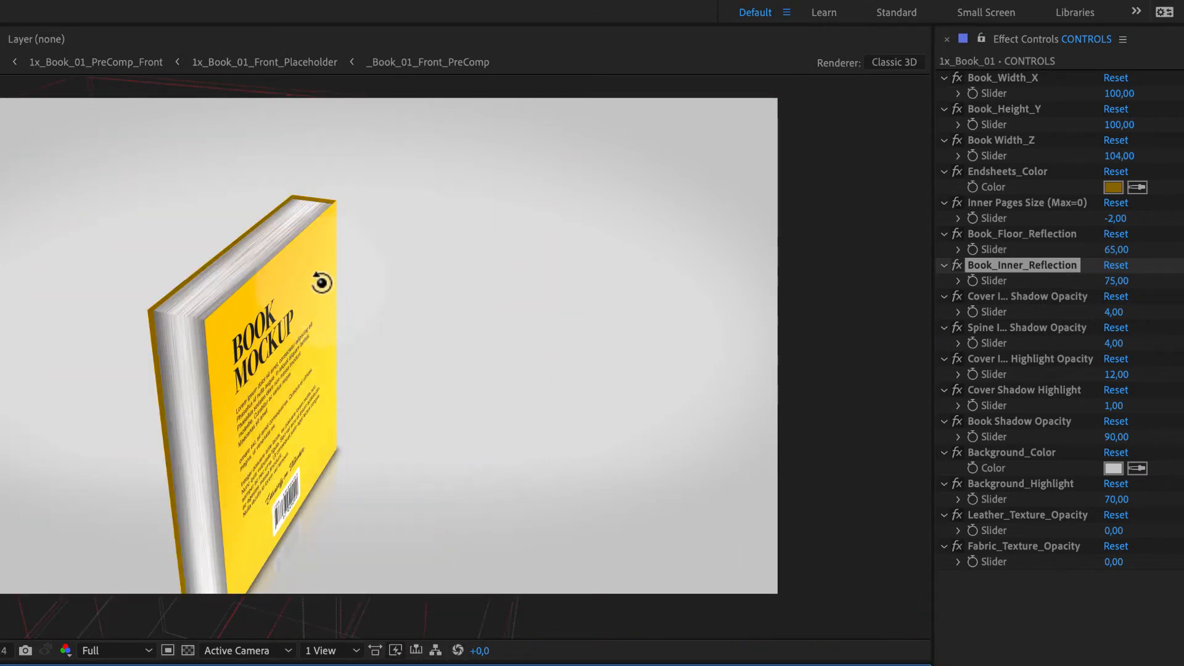
# Show the CC Light Sweep effect of the 1x_Book_01_PreComp layer, undo the last camera moves, and return to the CONTROLS layer's effects.
pyautogui.click(247, 665)
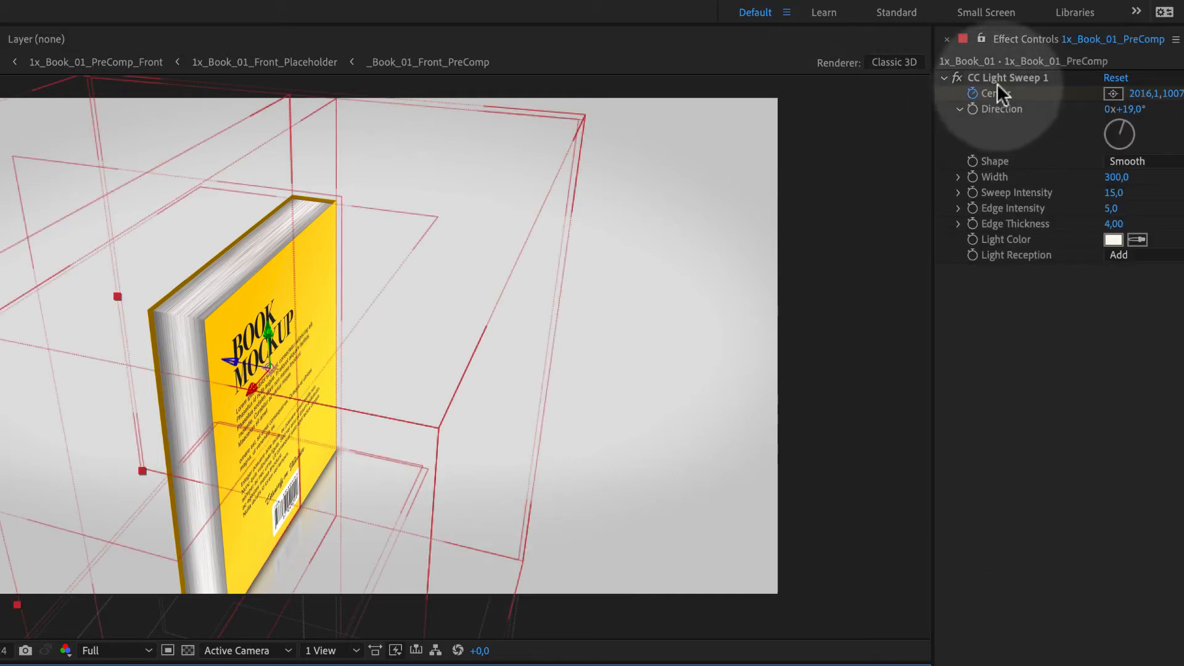
pyautogui.hotkey('ctrl', 'z')
pyautogui.hotkey('ctrl', 'z')
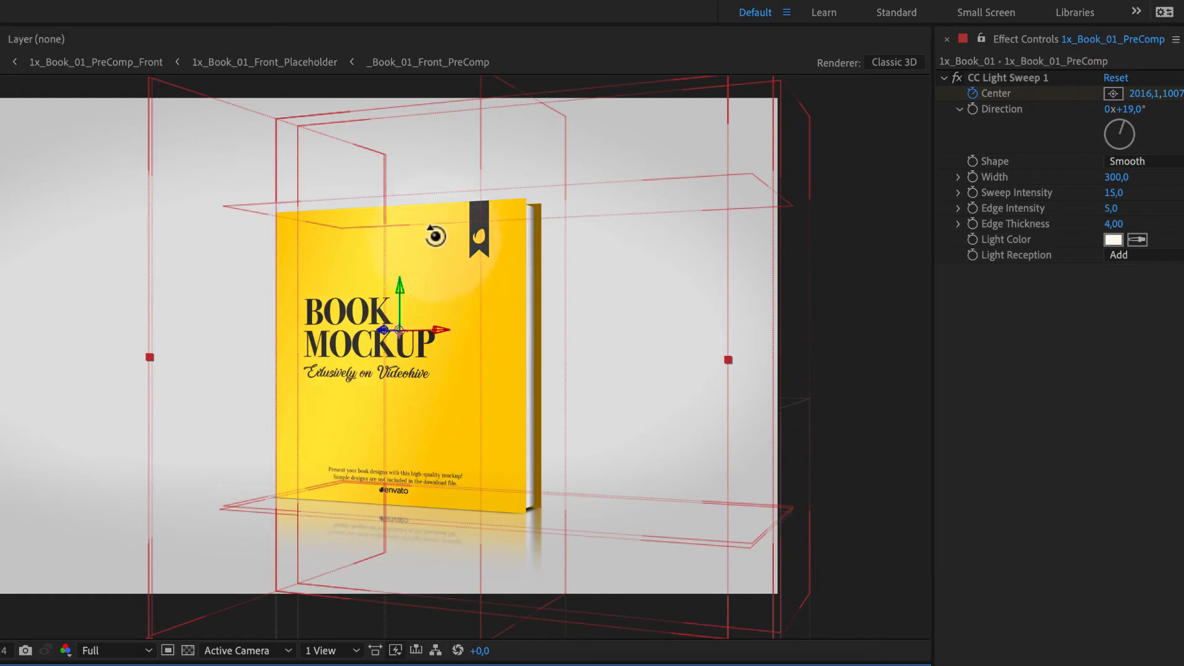
pyautogui.click(660, 502)
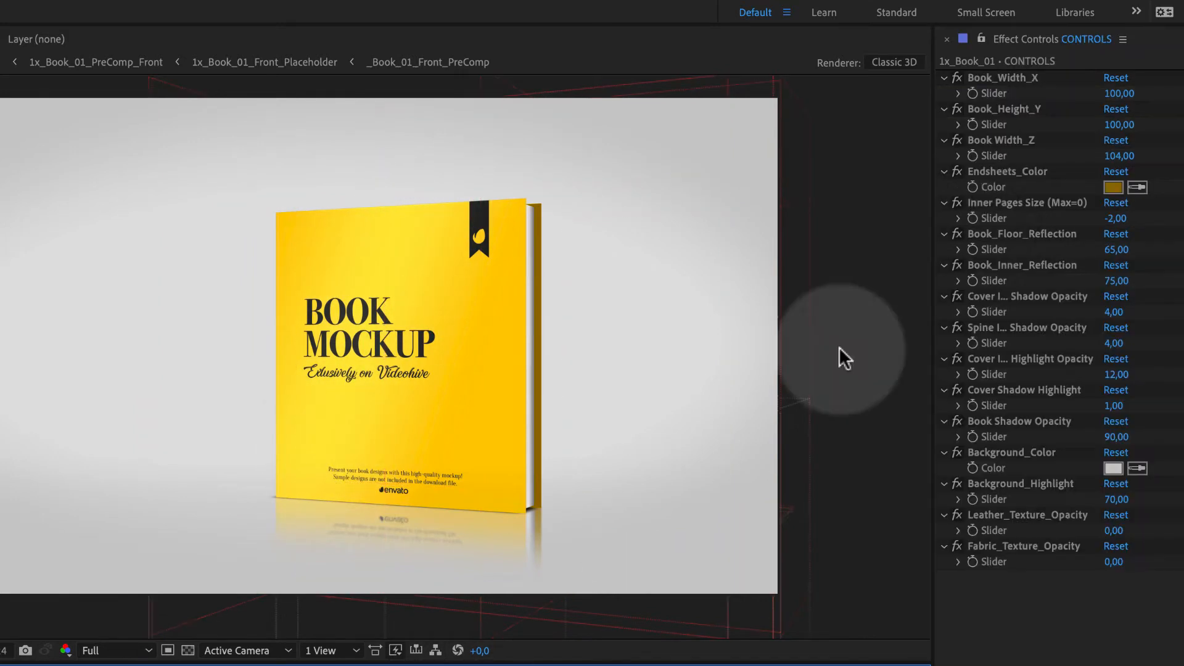
pyautogui.click(613, 654)
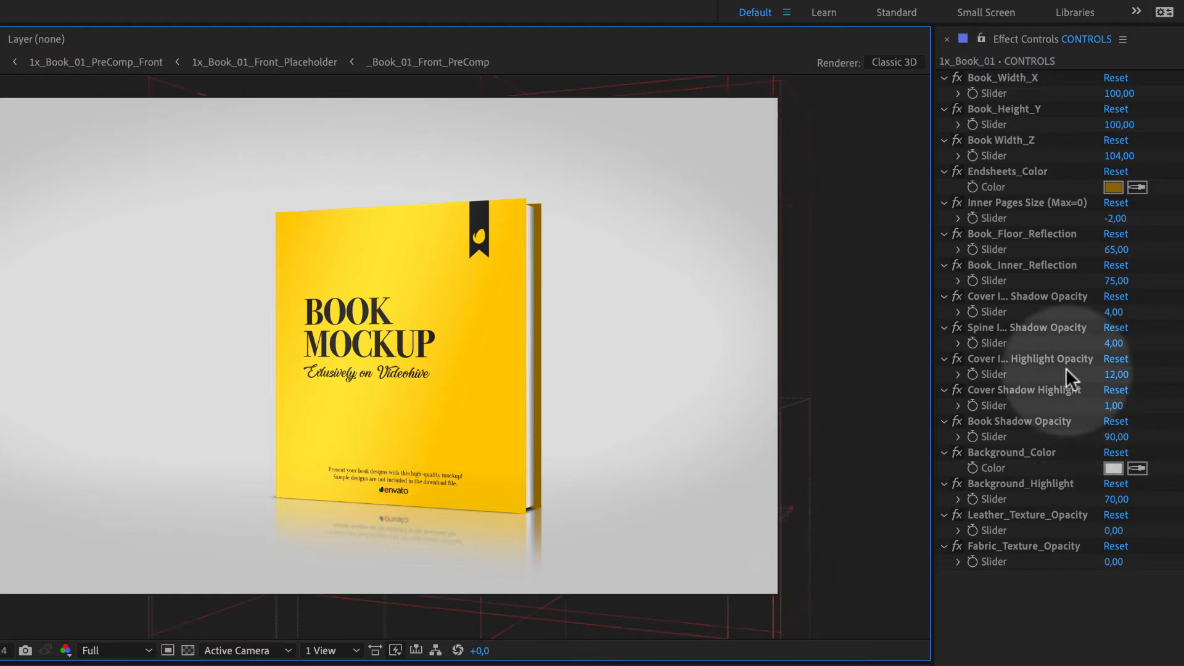
# Try a cover Shadow Opacity value of 42 in the CONTROLS layer, and undo the change.
pyautogui.click(1038, 268)
pyautogui.click(1038, 297)
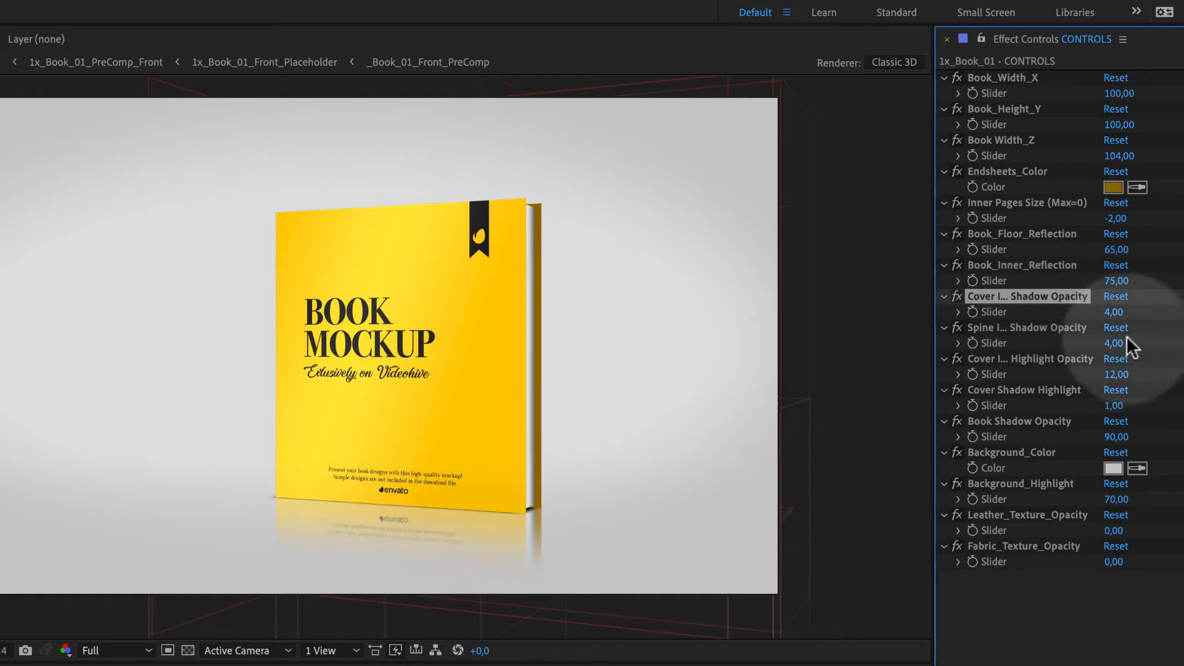
pyautogui.moveTo(1129, 314); pyautogui.dragTo(1152, 314)
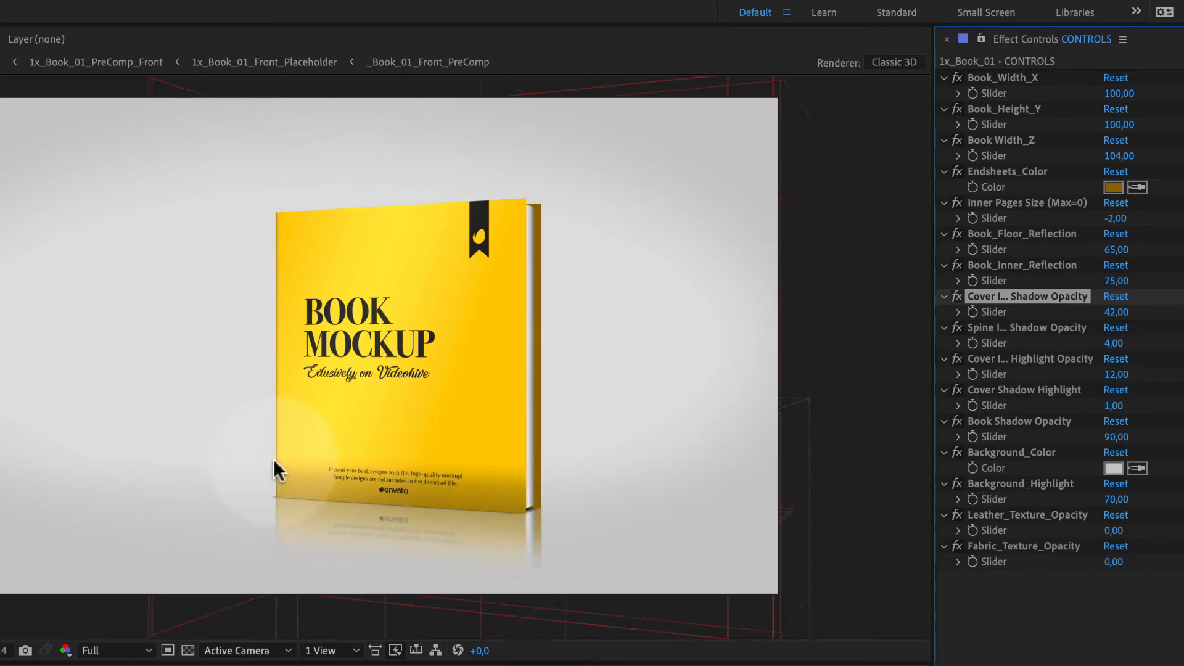
pyautogui.hotkey('ctrl', 'z')
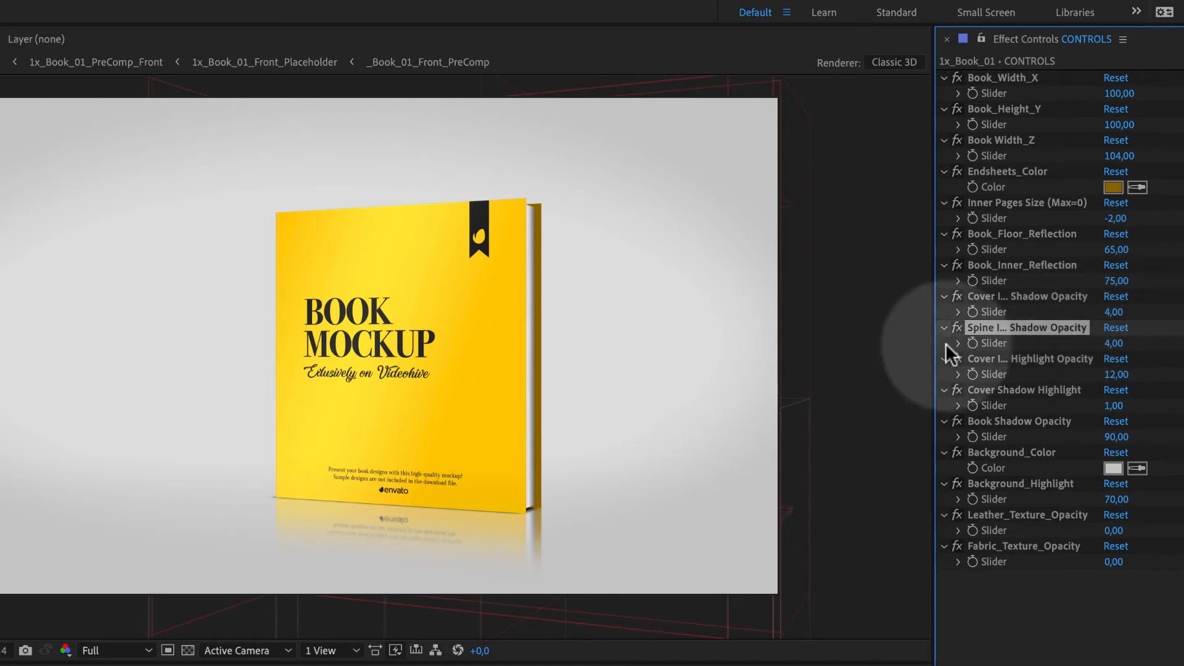
# Orbit the camera to face the book's front cover and spine edge, and set the cover Highlight Opacity to 46.
pyautogui.click(1025, 359)
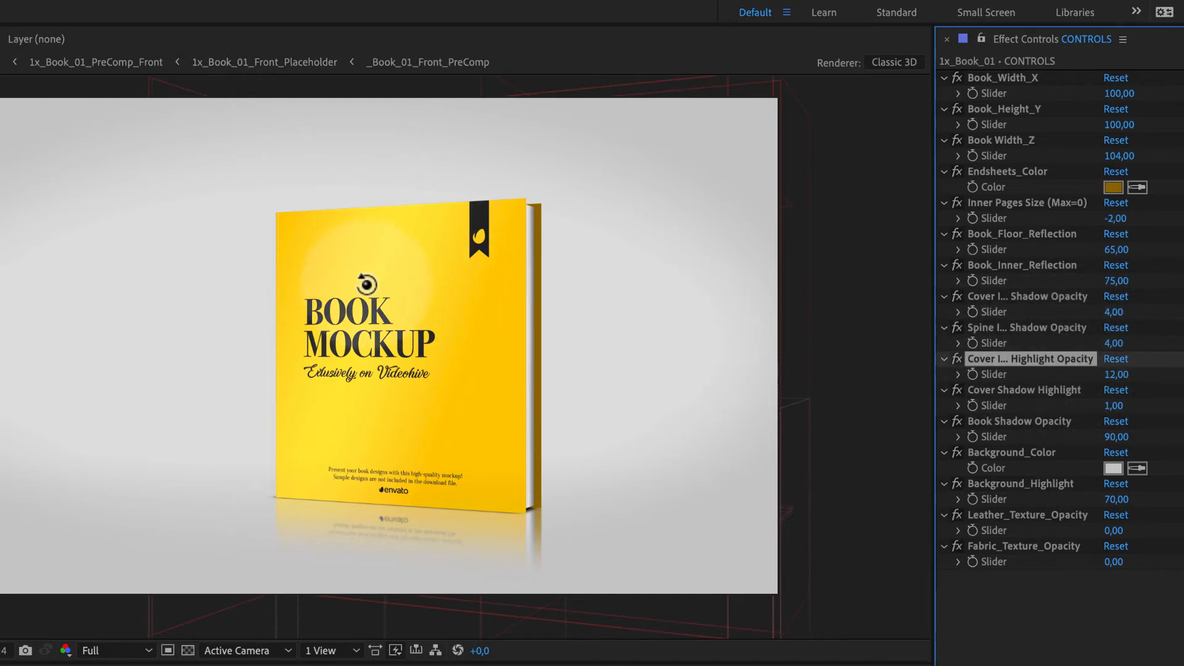
pyautogui.click(328, 279)
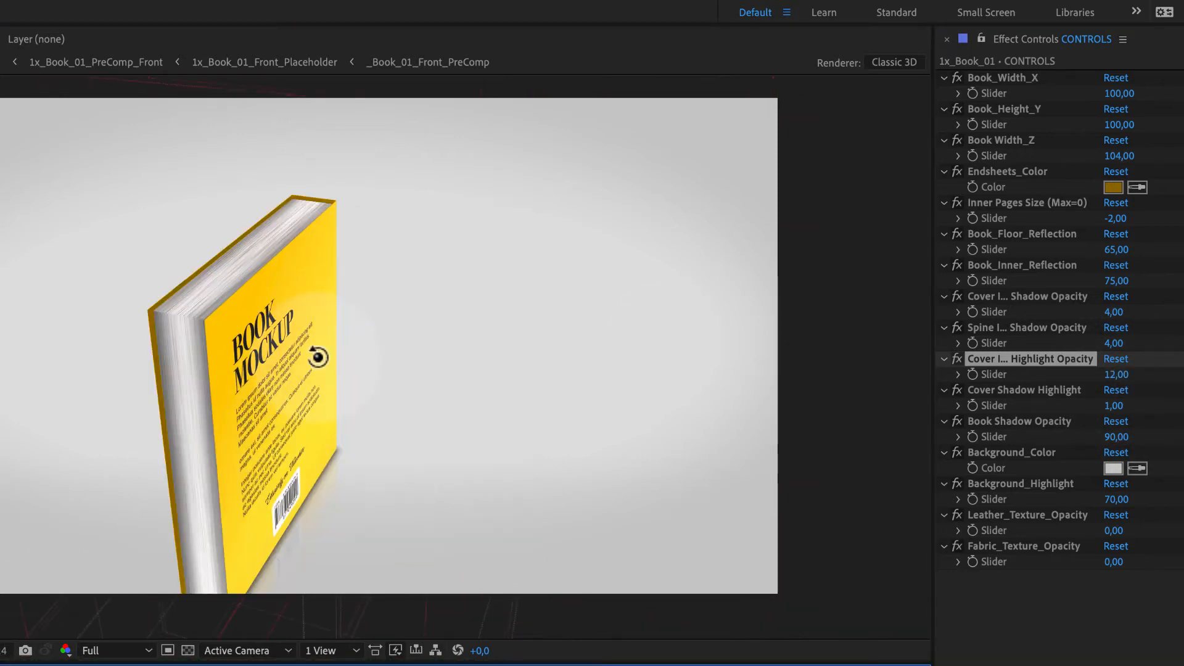
pyautogui.moveTo(299, 369); pyautogui.dragTo(431, 423)
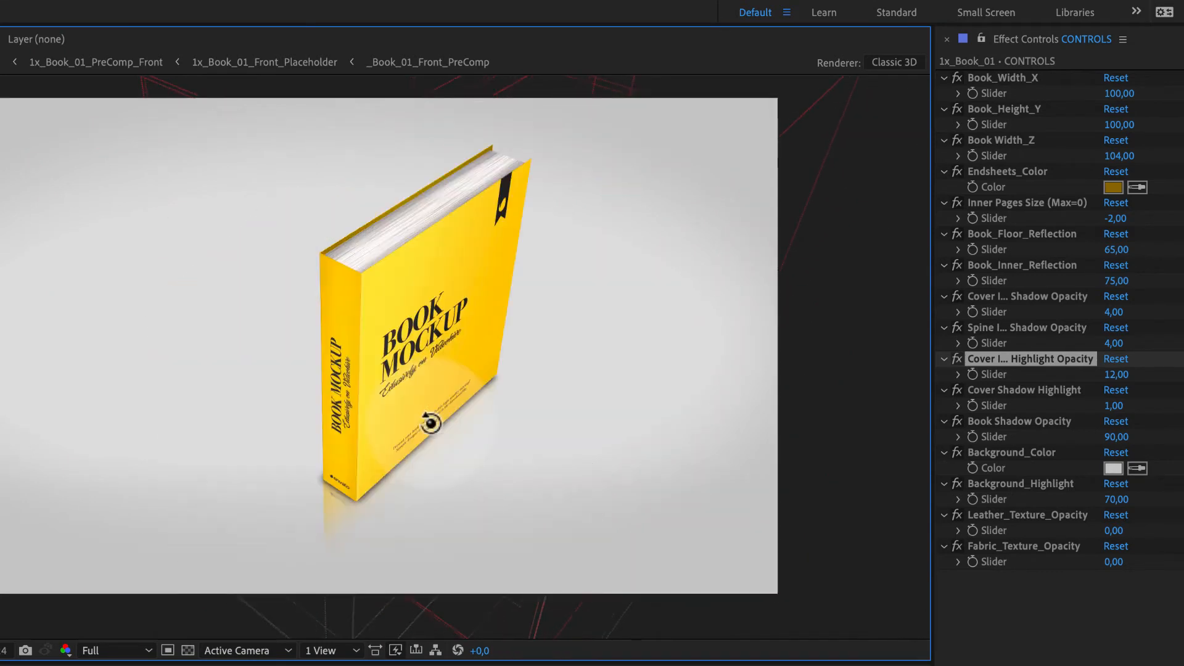
pyautogui.moveTo(341, 271); pyautogui.dragTo(367, 273)
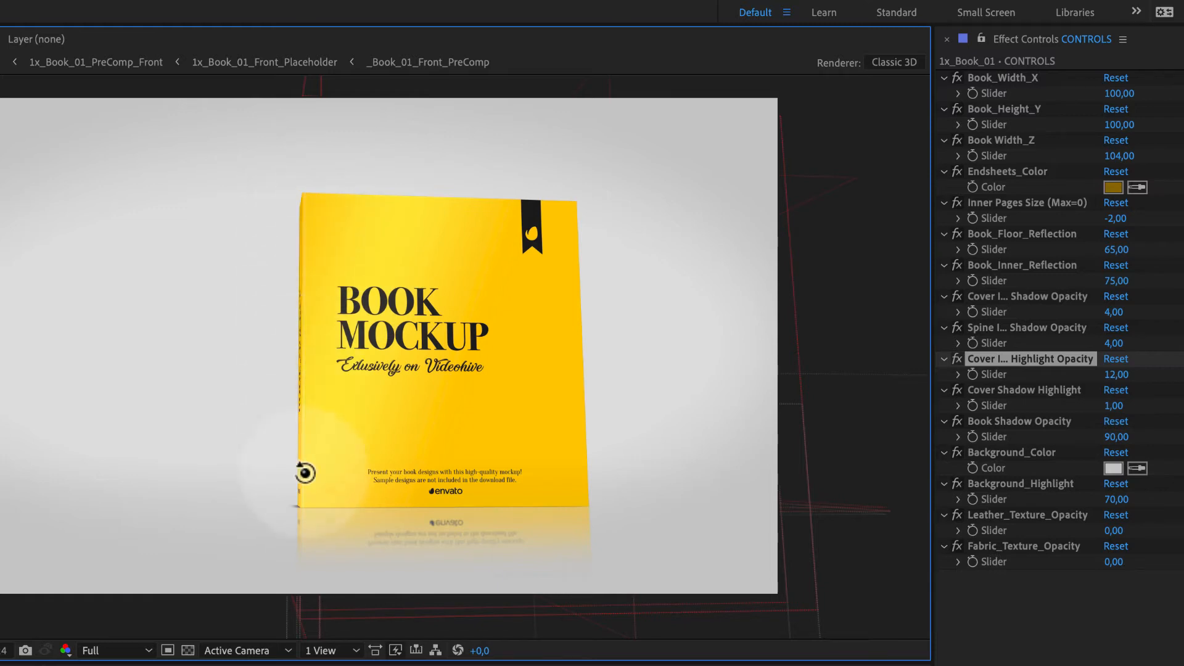
pyautogui.moveTo(1117, 376); pyautogui.dragTo(1144, 372)
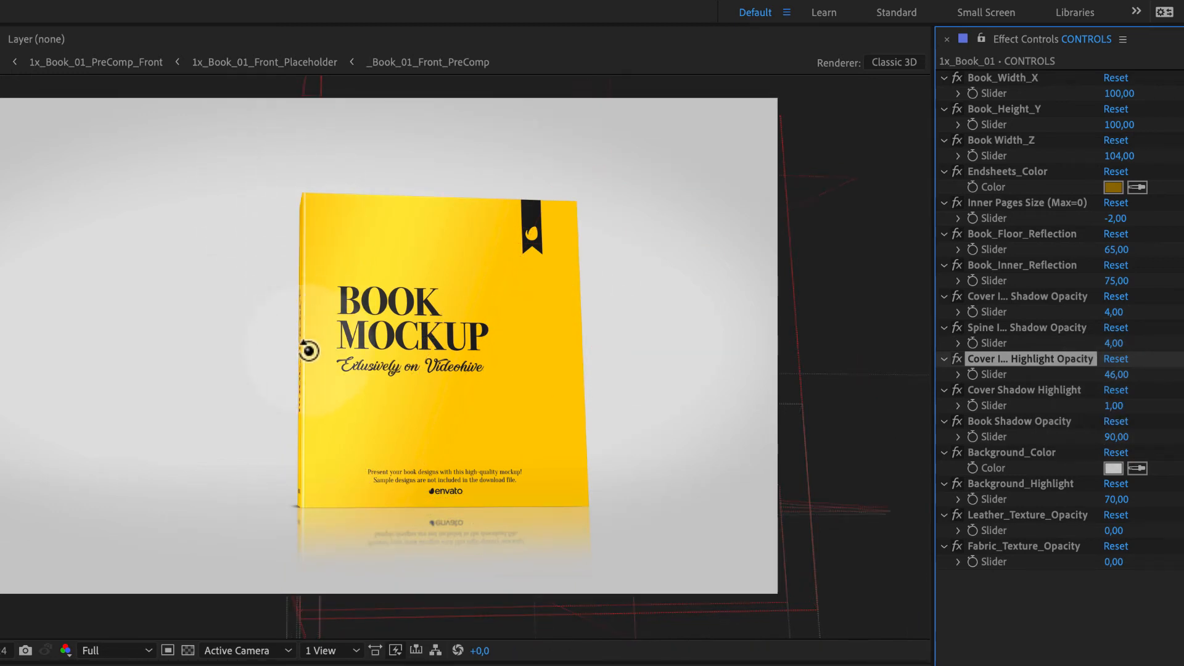
# Try a Cover Shadow Highlight value of 19, and set the slider to -2.
pyautogui.click(1117, 406)
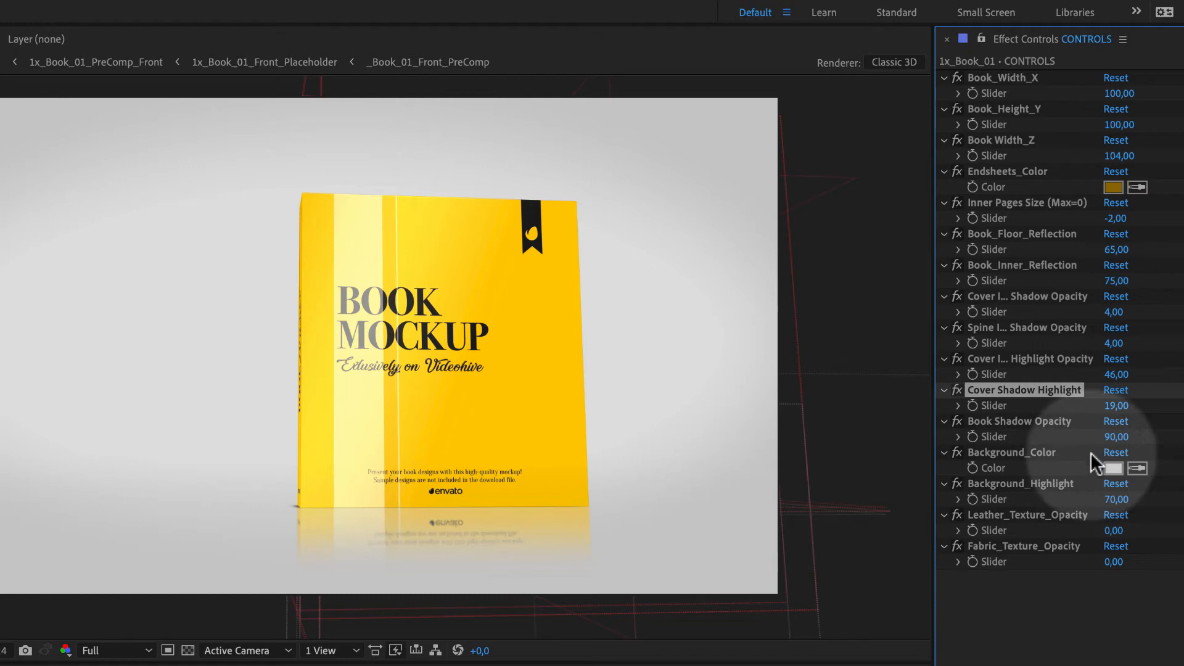
pyautogui.moveTo(1115, 406)
pyautogui.mouseDown()
pyautogui.moveTo(1138, 405)
pyautogui.moveTo(1128, 405)
pyautogui.mouseUp()
pyautogui.rightClick(1108, 408)
pyautogui.click(1080, 648)
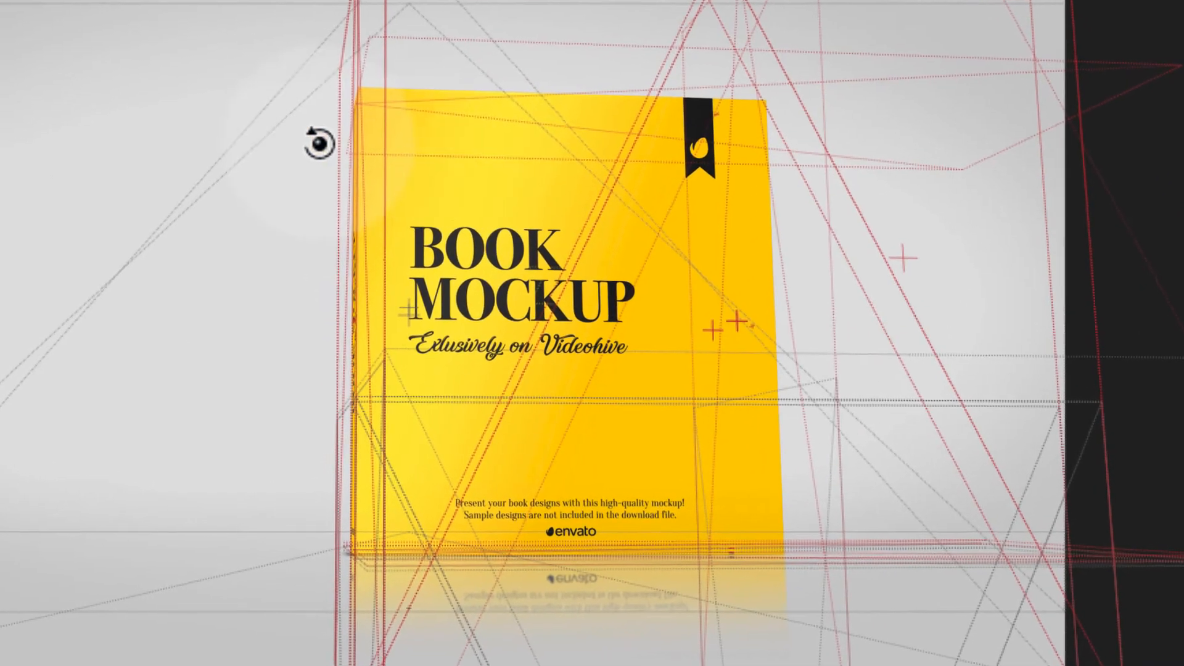
pyautogui.hotkey('ctrl', 'z')
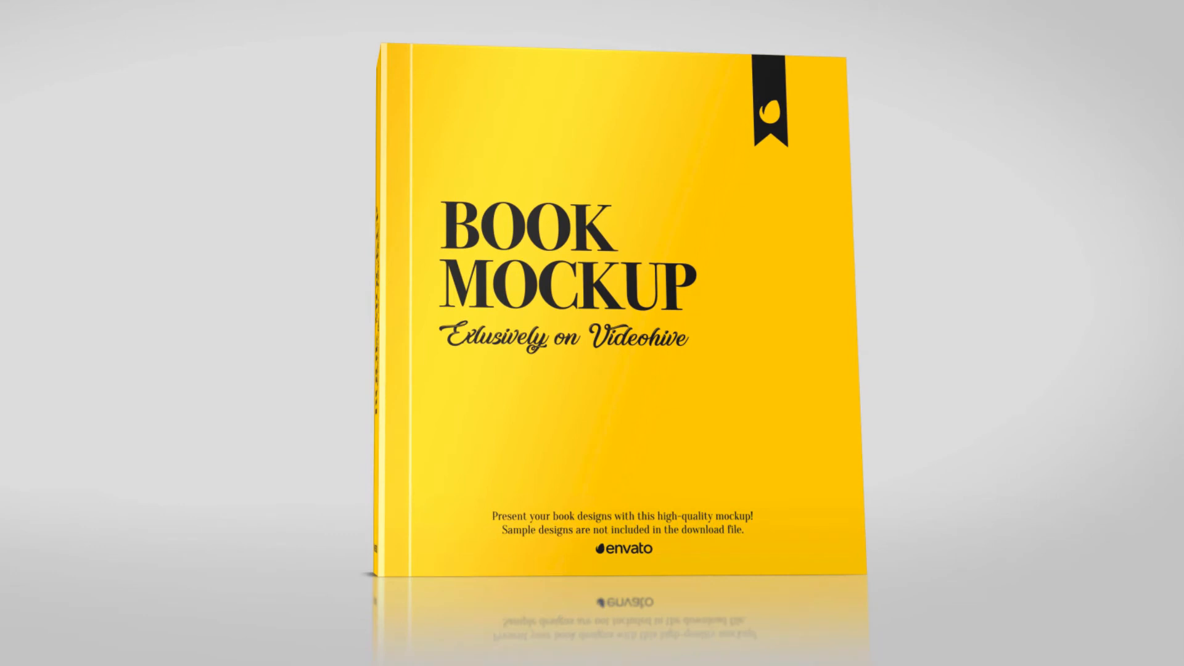
# Try a Book Shadow Opacity of 0 with the camera orbited toward the book's base shadow, and undo the value.
pyautogui.moveTo(647, 12); pyautogui.dragTo(573, 586)
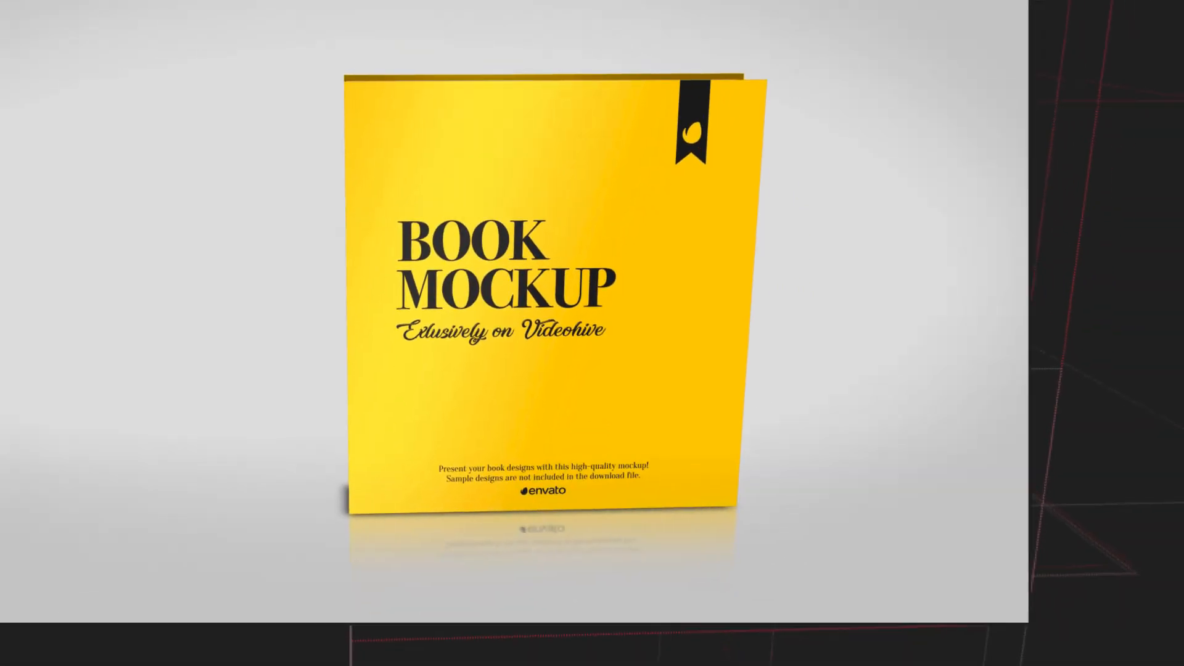
pyautogui.click(1095, 307)
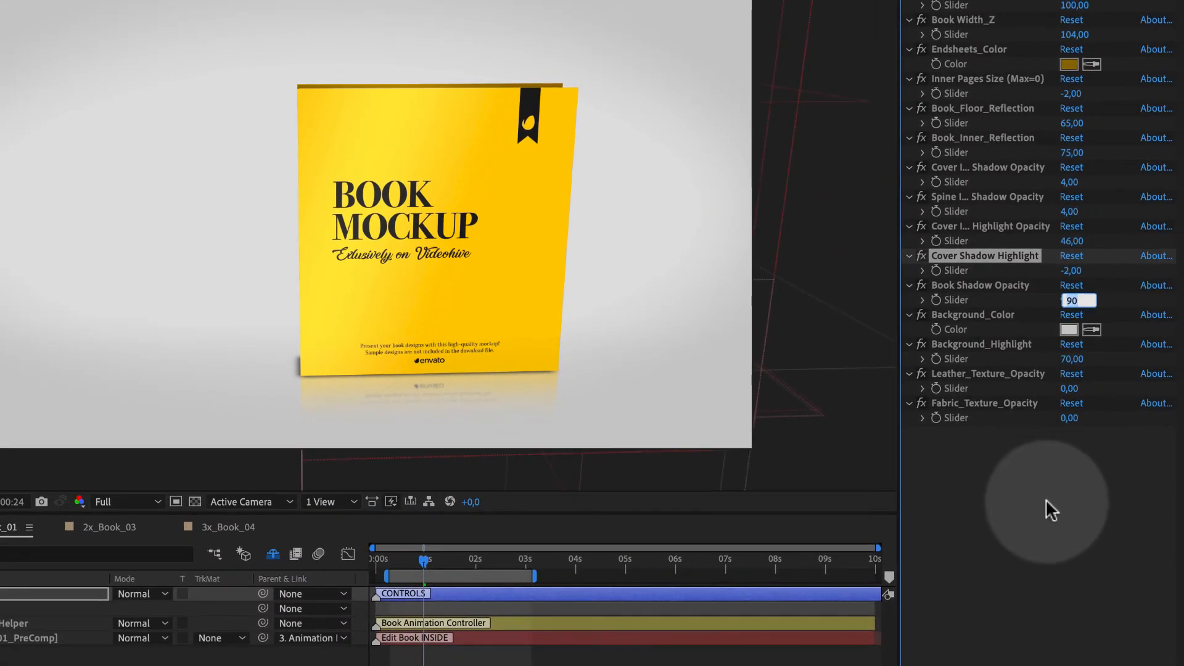
pyautogui.click(1050, 510)
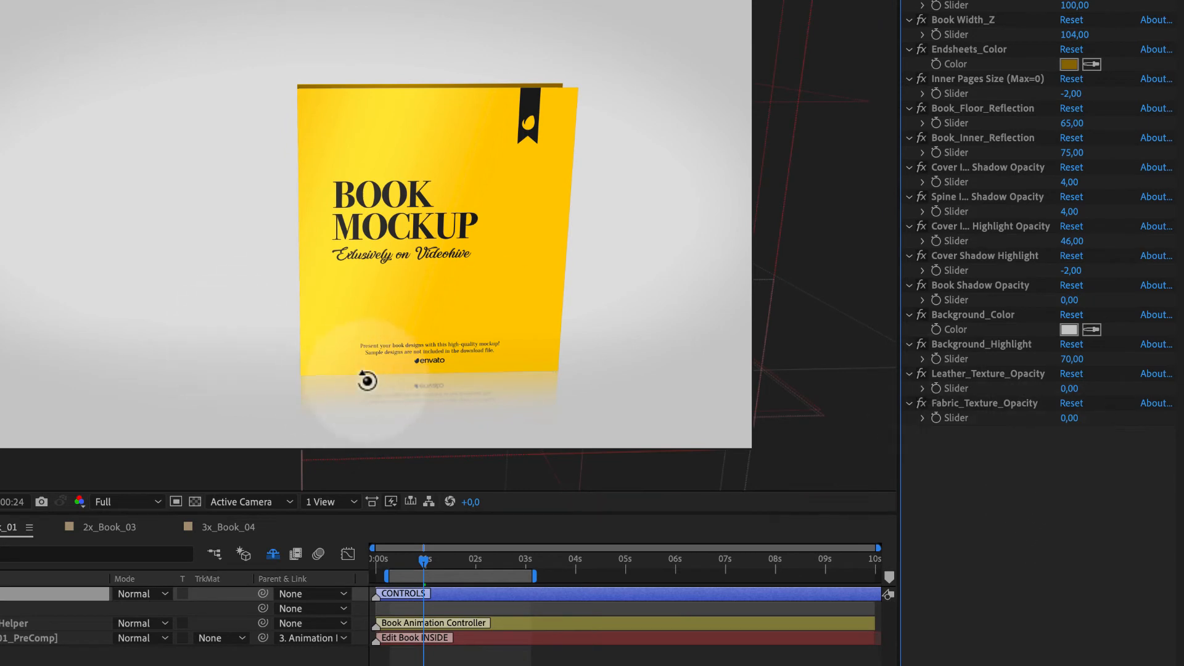
pyautogui.hotkey('ctrl', 'z')
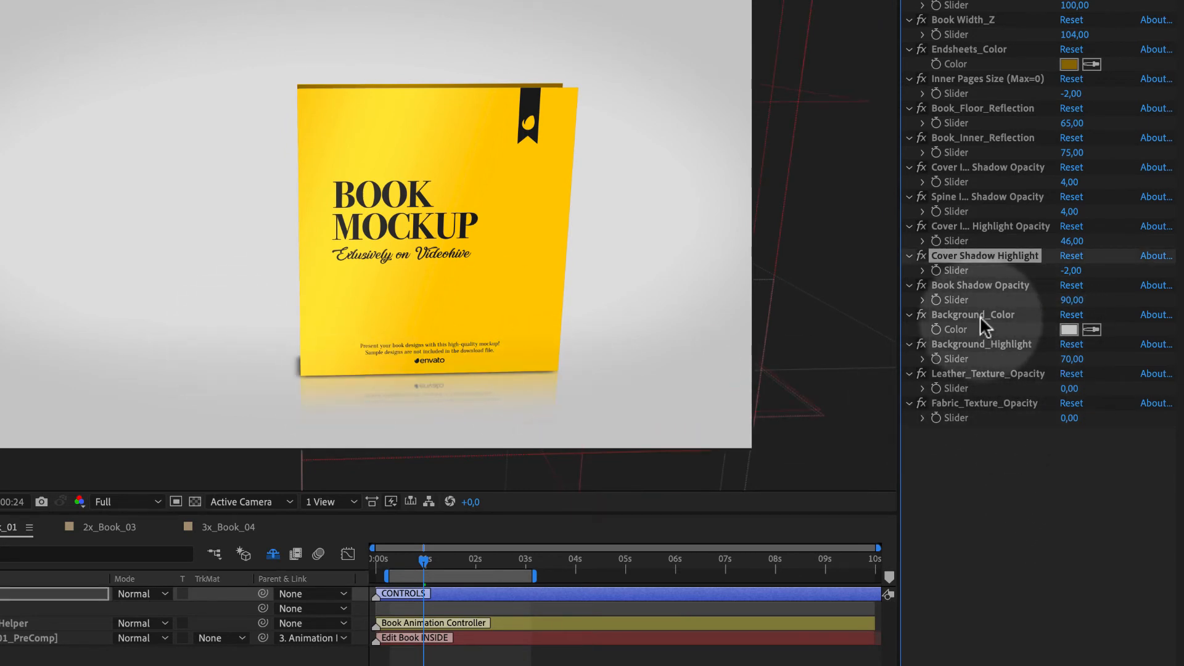
# Try a Leather_Texture_Opacity of 73 with a close view of the front cover.
pyautogui.click(981, 319)
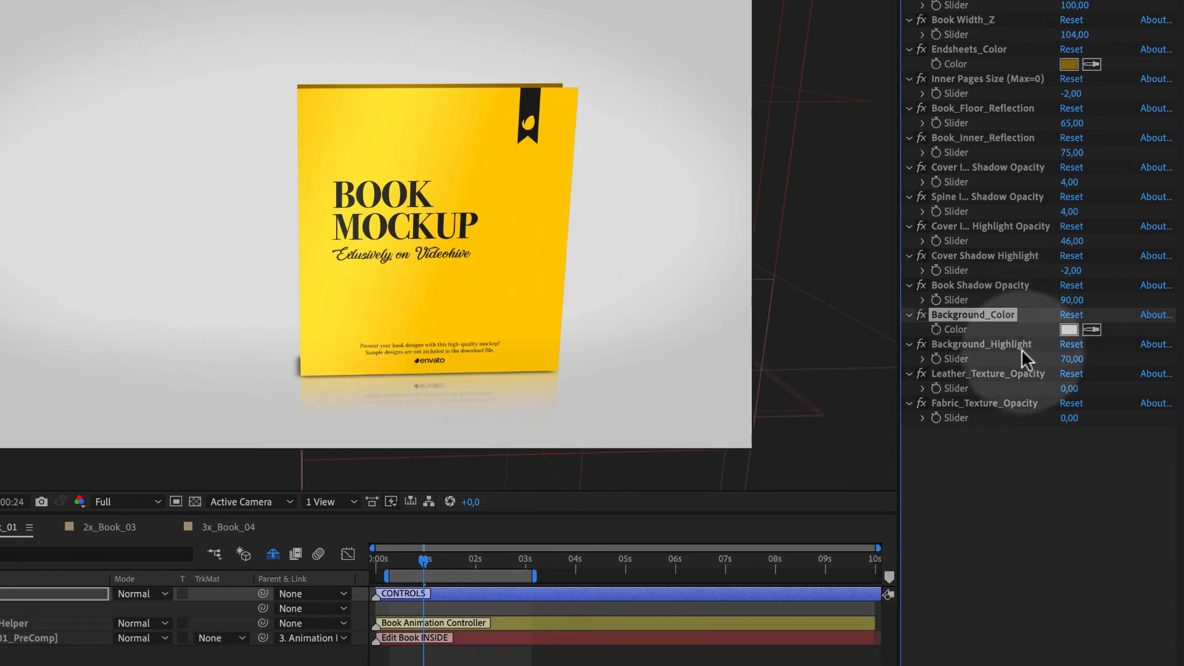
pyautogui.click(1036, 375)
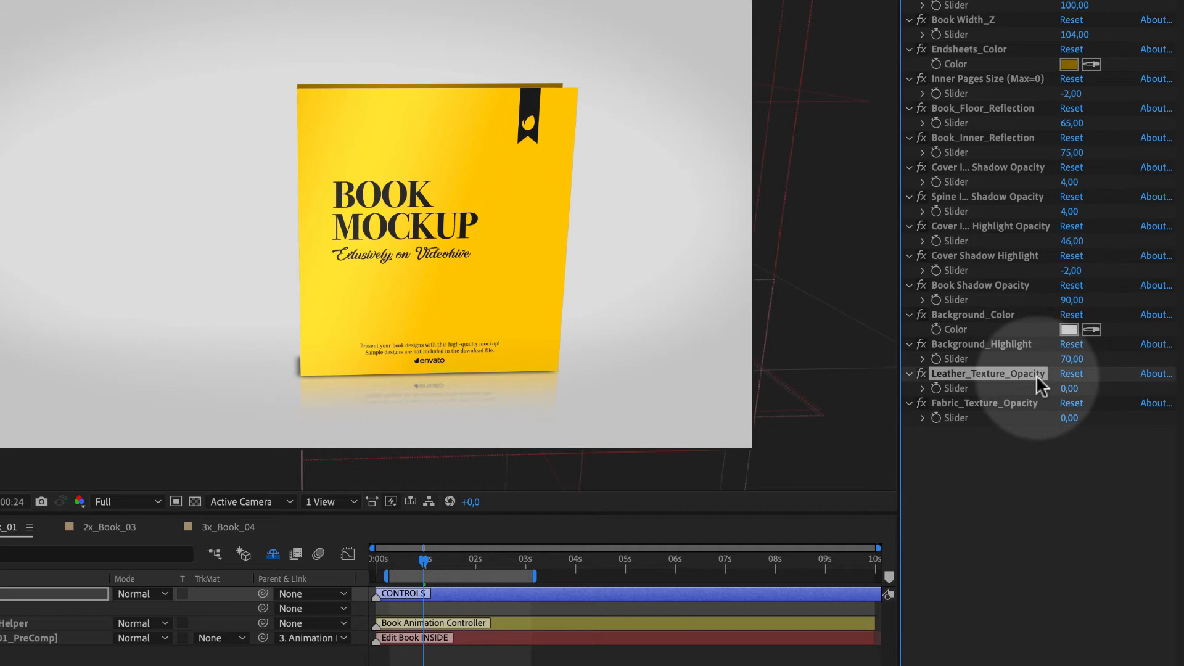
pyautogui.scroll(3, 347, 185)
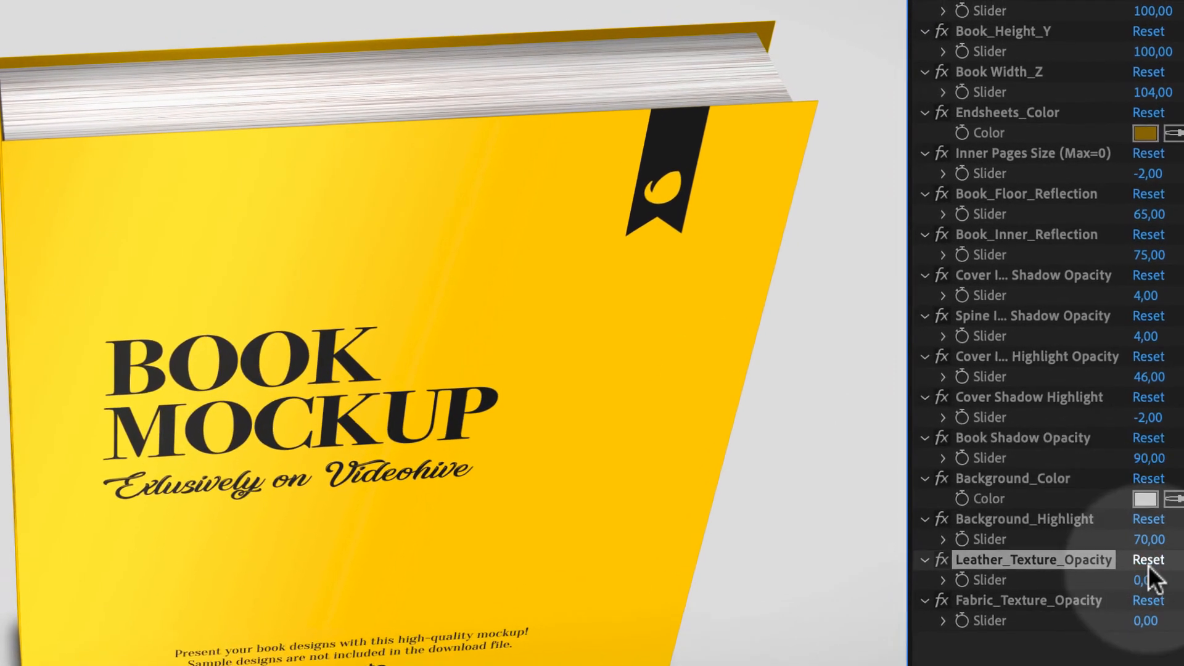
pyautogui.moveTo(1118, 503); pyautogui.dragTo(1142, 501)
pyautogui.moveTo(1181, 597); pyautogui.dragTo(1183, 597)
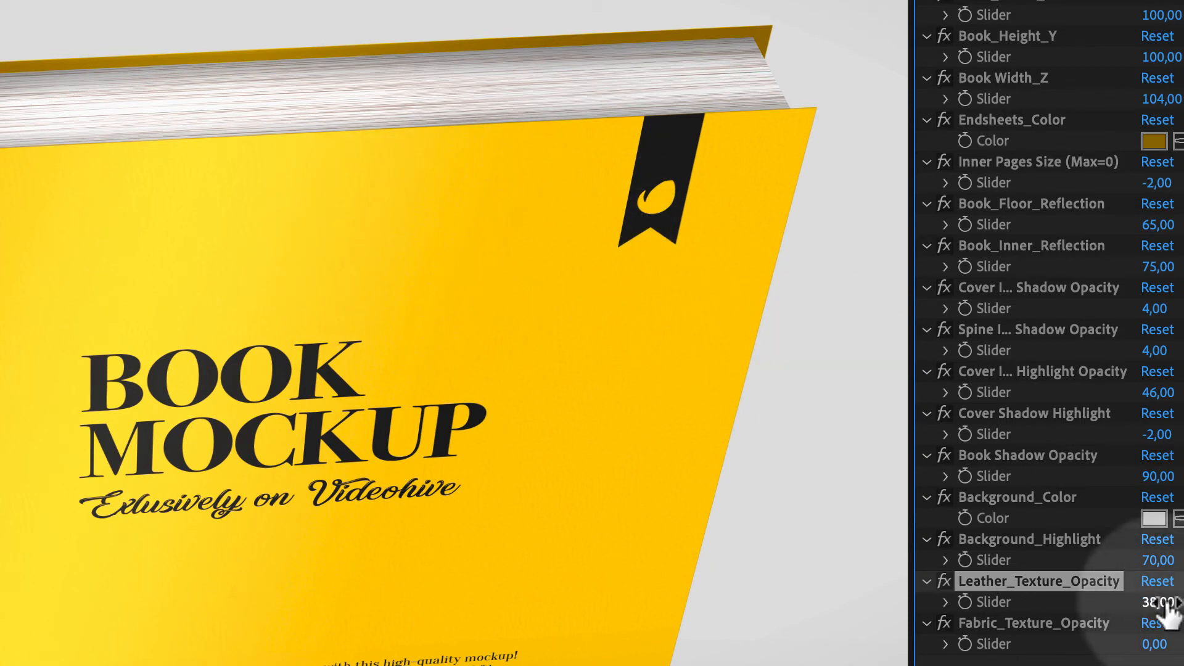
pyautogui.moveTo(1158, 602); pyautogui.dragTo(1165, 602)
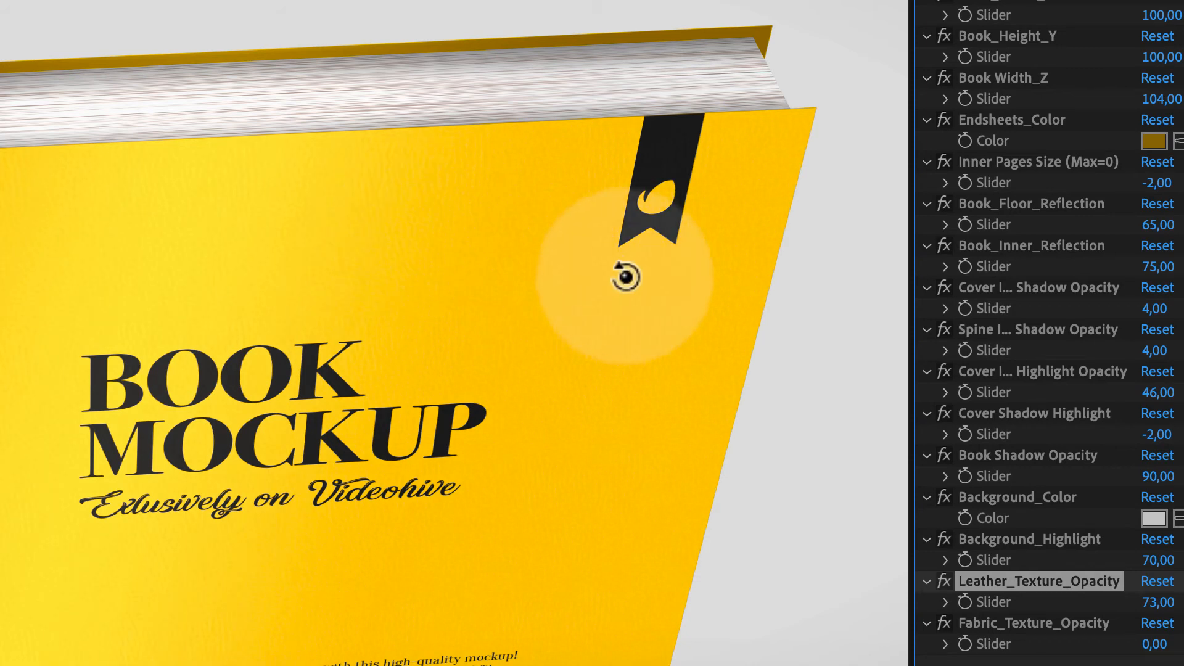
# Set Leather_Texture_Opacity to 0 and Fabric_Texture_Opacity to 66 for the book cover.
pyautogui.click(1154, 604)
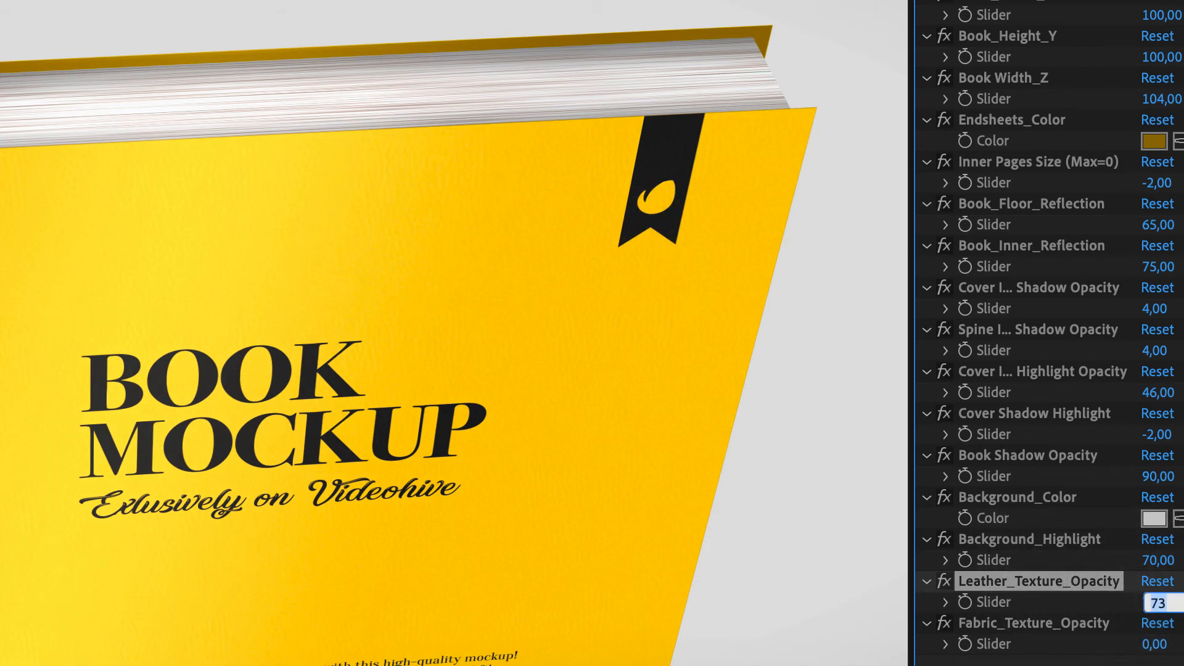
pyautogui.click(1155, 646)
pyautogui.write('85')
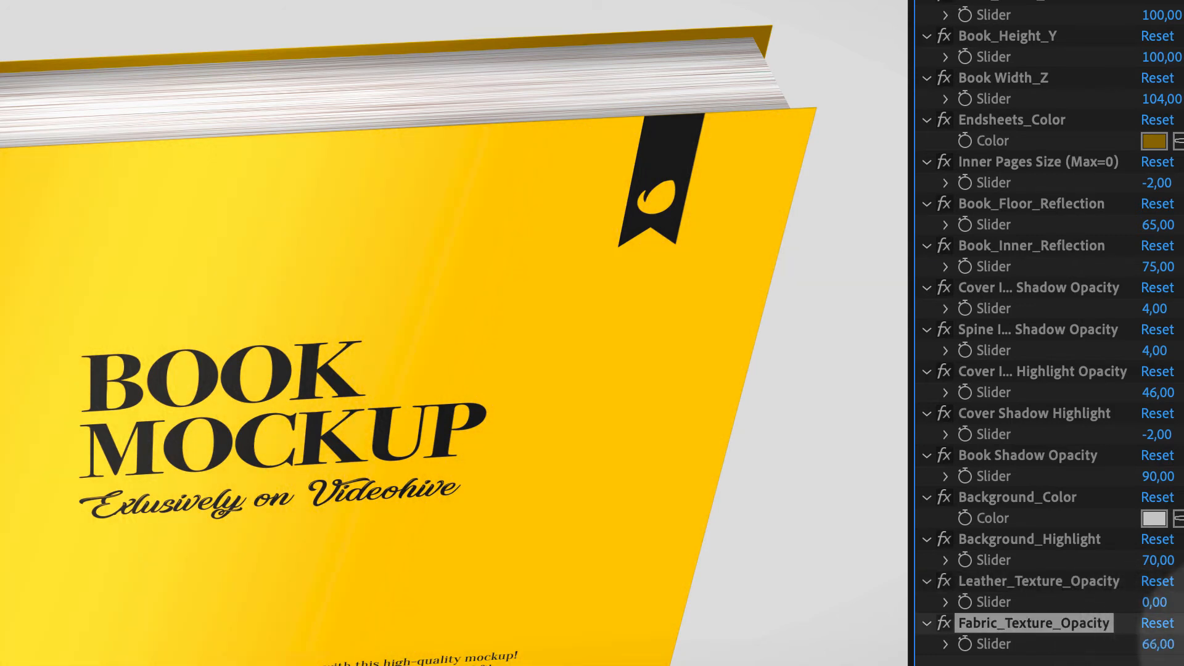
pyautogui.press('Return')
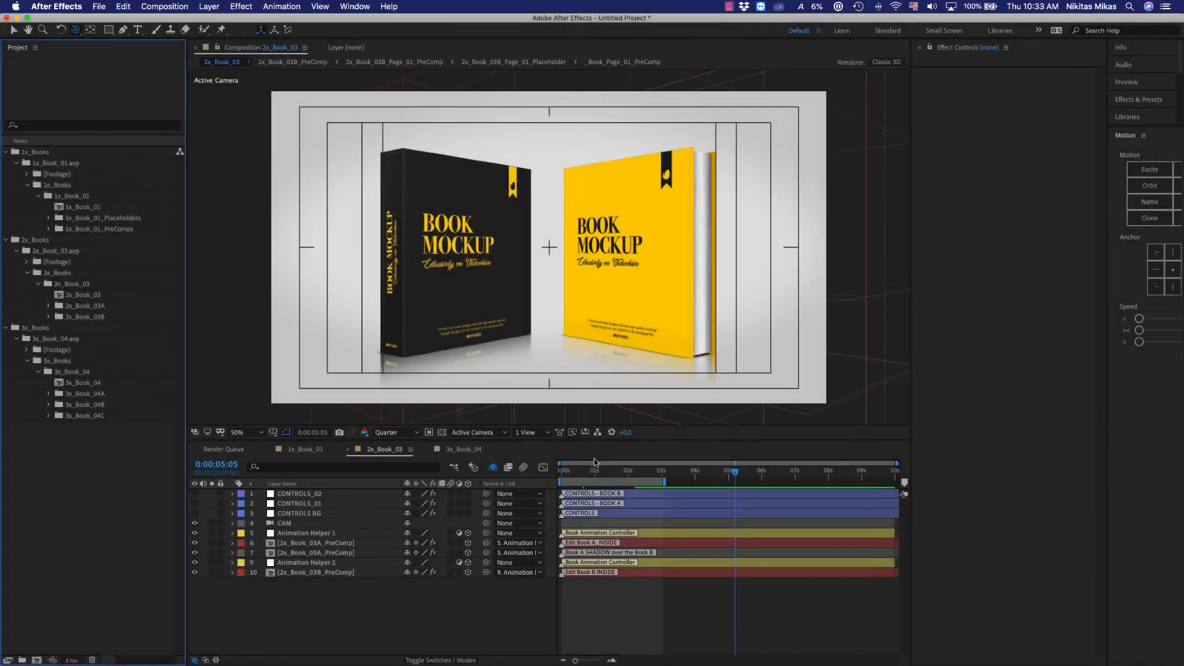
# Change the Endsheets_Color of the CONTROLS_01 layer in 2x_Book_03 to red D20024 for the yellow book.
pyautogui.click(608, 504)
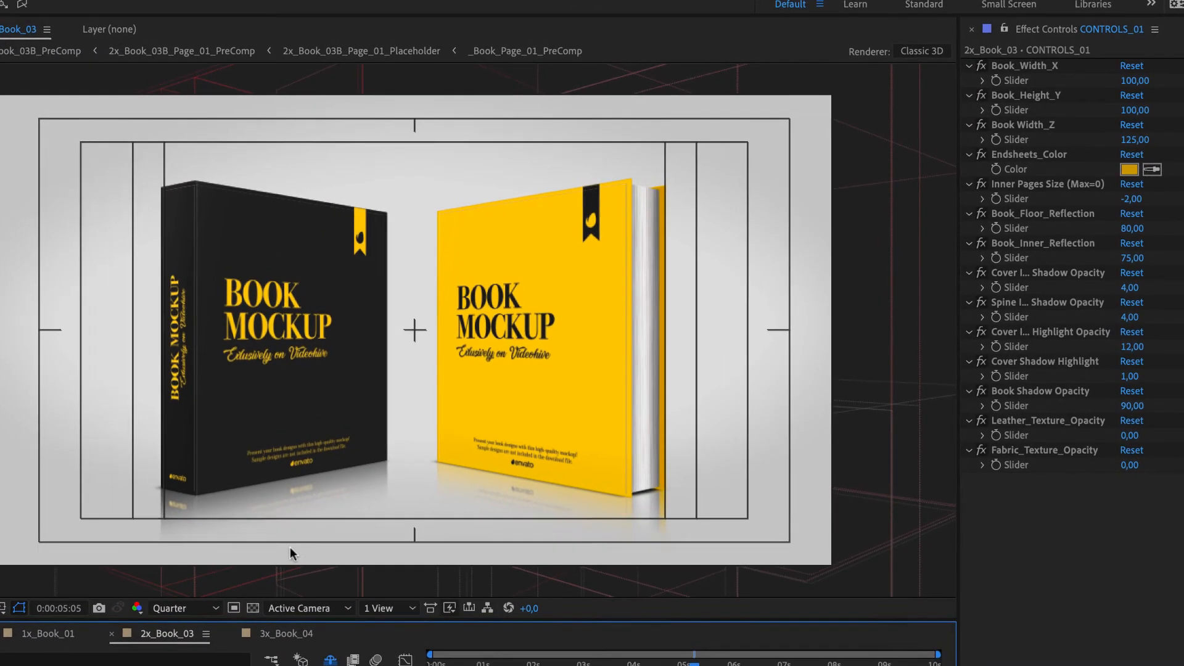
pyautogui.moveTo(413, 324); pyautogui.dragTo(405, 350)
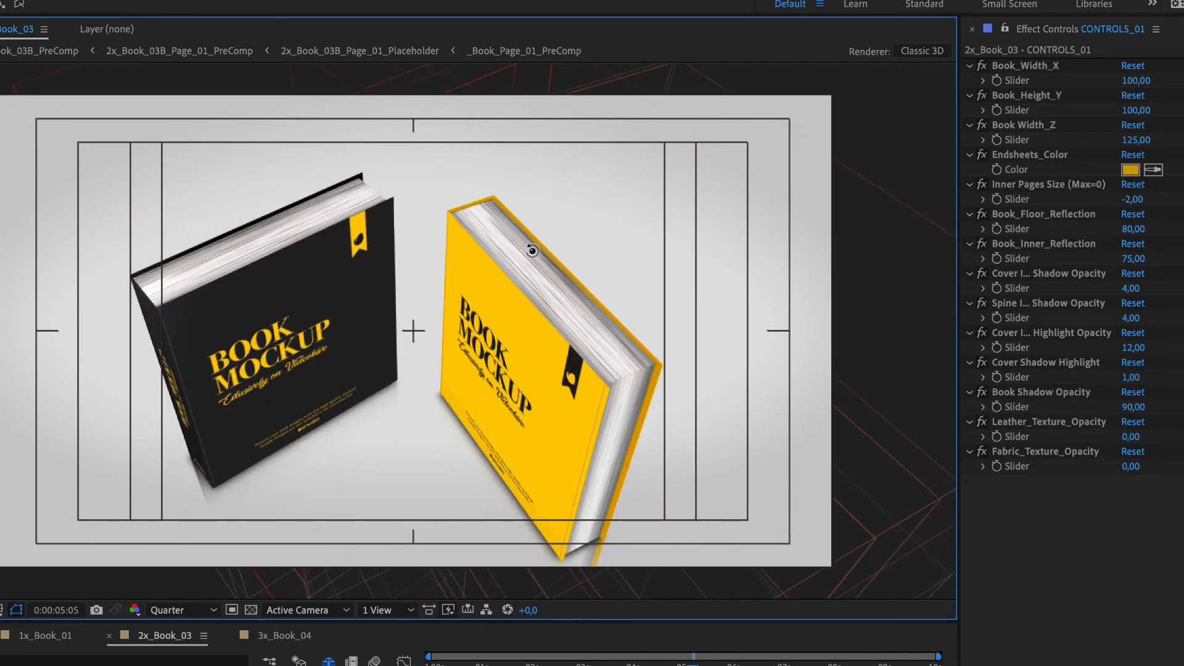
pyautogui.click(1136, 172)
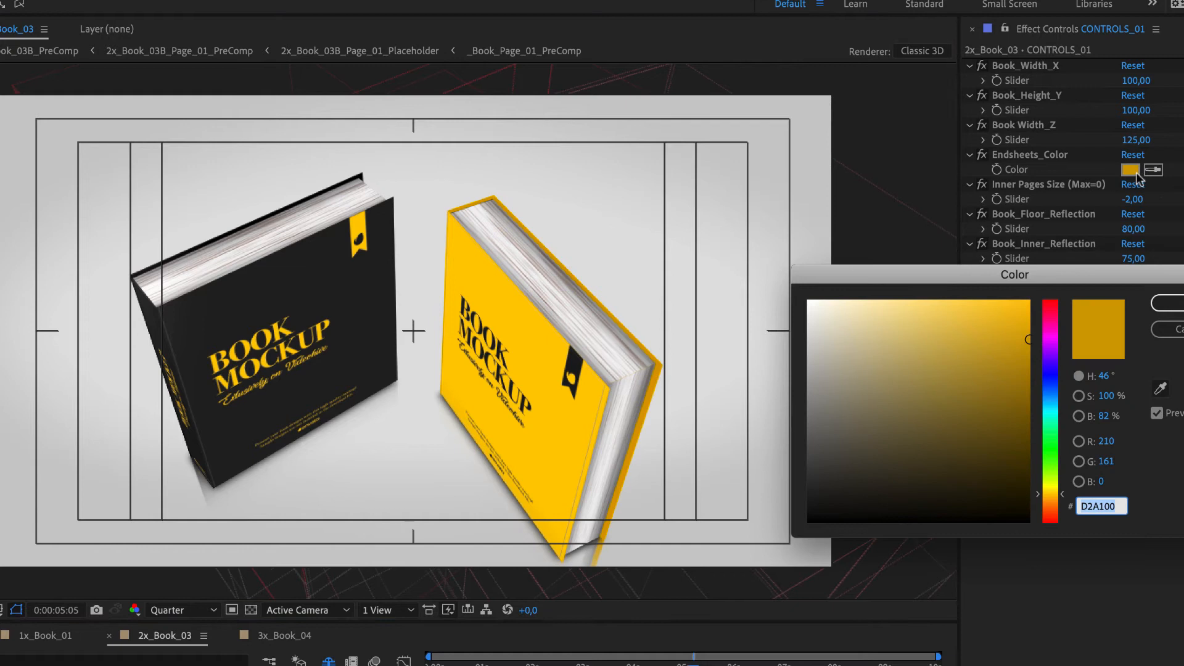
pyautogui.moveTo(1050, 317); pyautogui.dragTo(1049, 307)
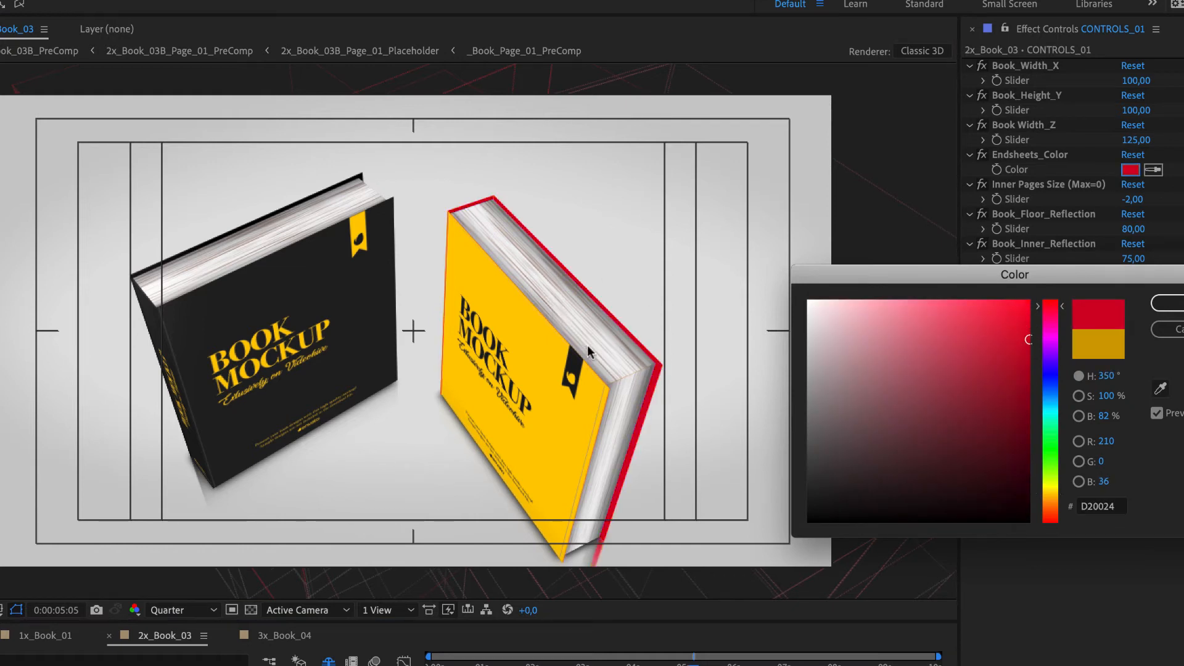
pyautogui.click(1167, 303)
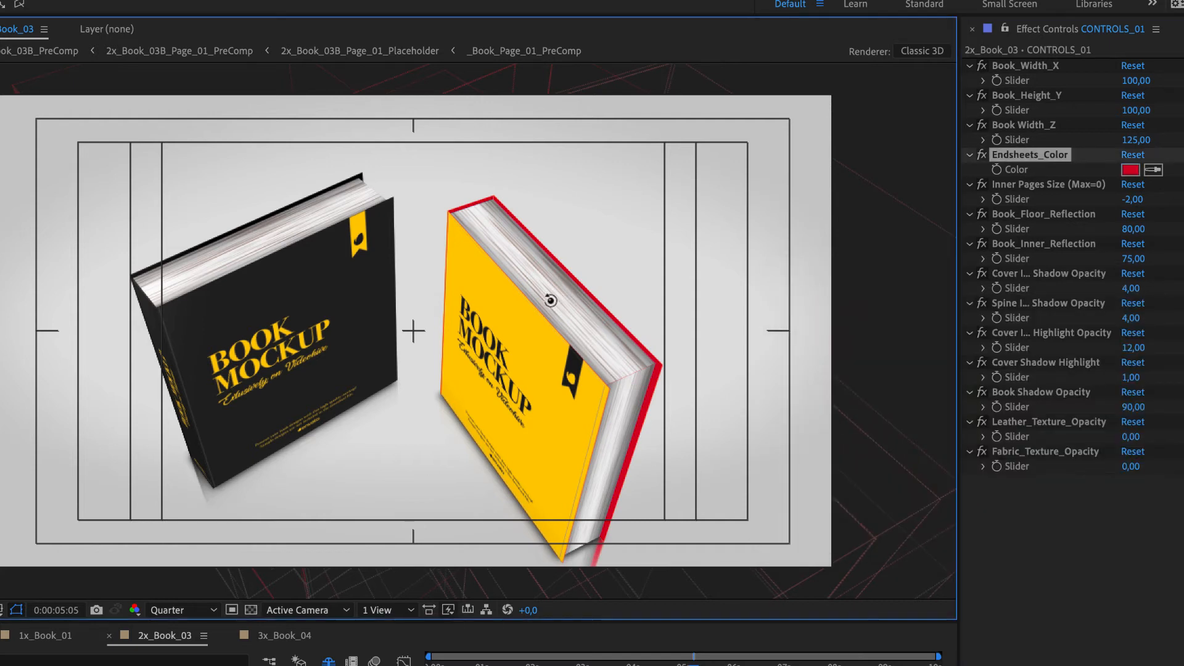
# Look over the separate CONTROLS layers for each book in 3x_Book_04, plus the shared CONTROLS layer in 2x_Book_03.
pyautogui.moveTo(542, 302); pyautogui.dragTo(575, 268)
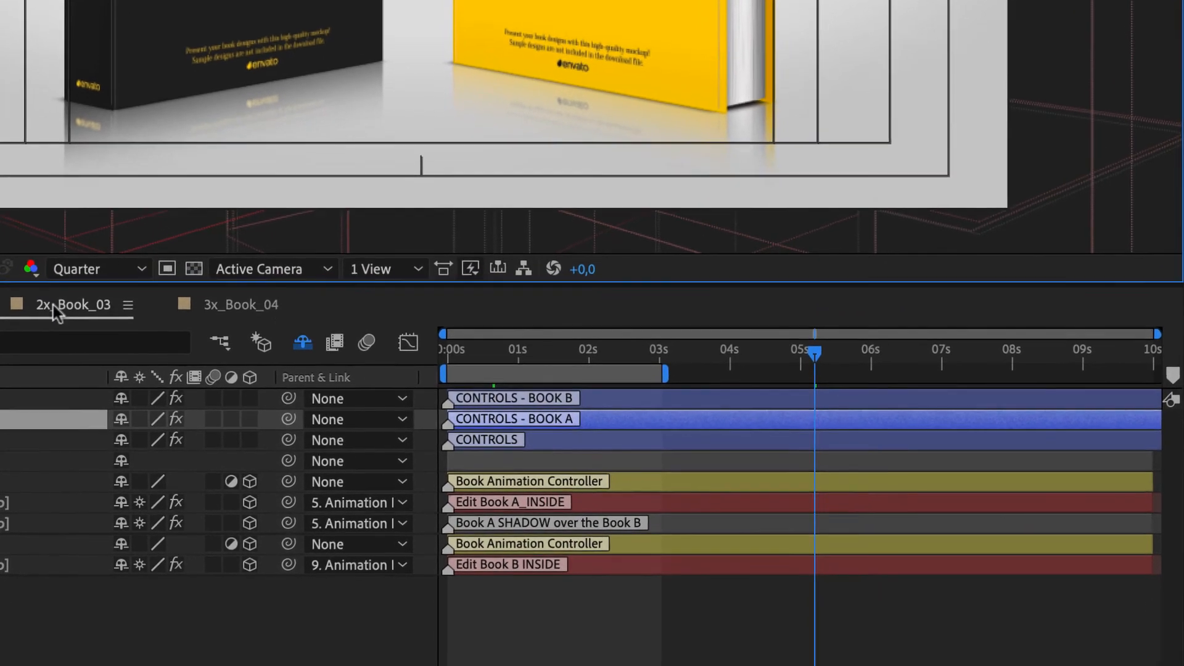
pyautogui.click(241, 304)
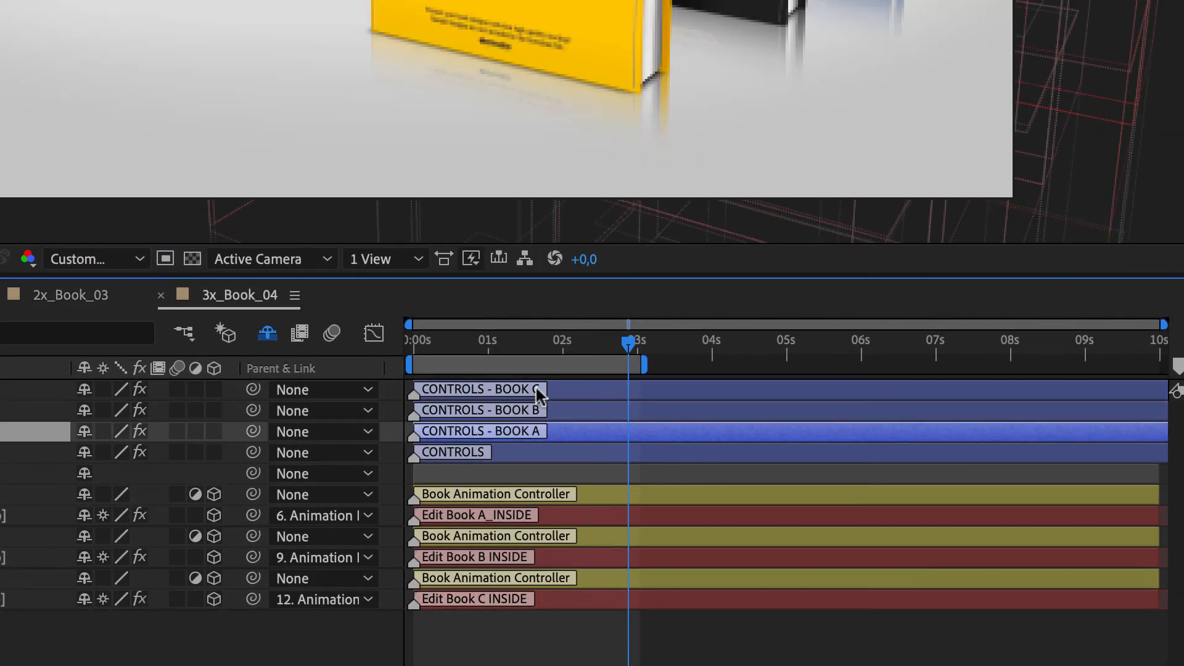
pyautogui.click(535, 389)
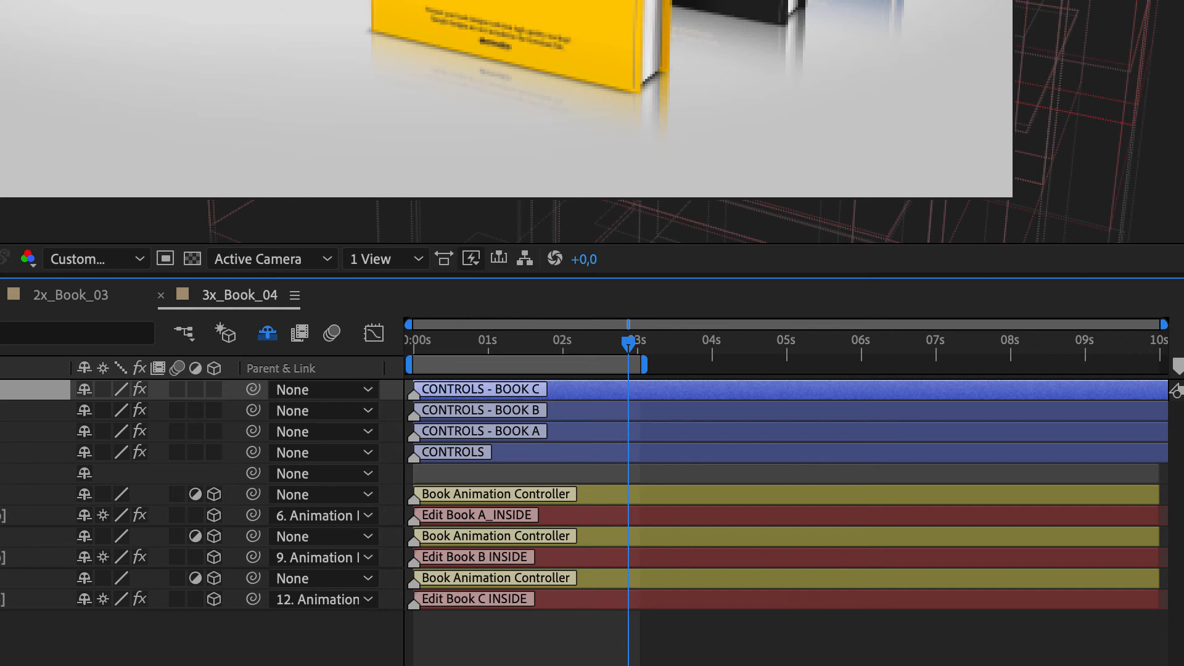
pyautogui.click(83, 295)
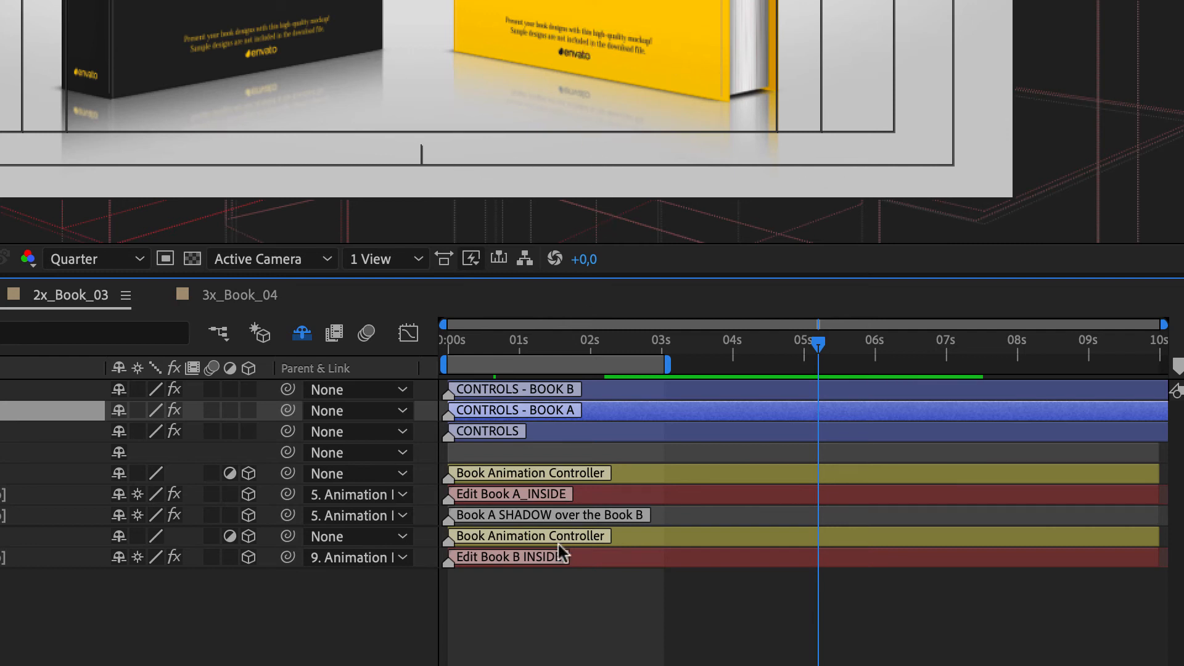
pyautogui.click(515, 431)
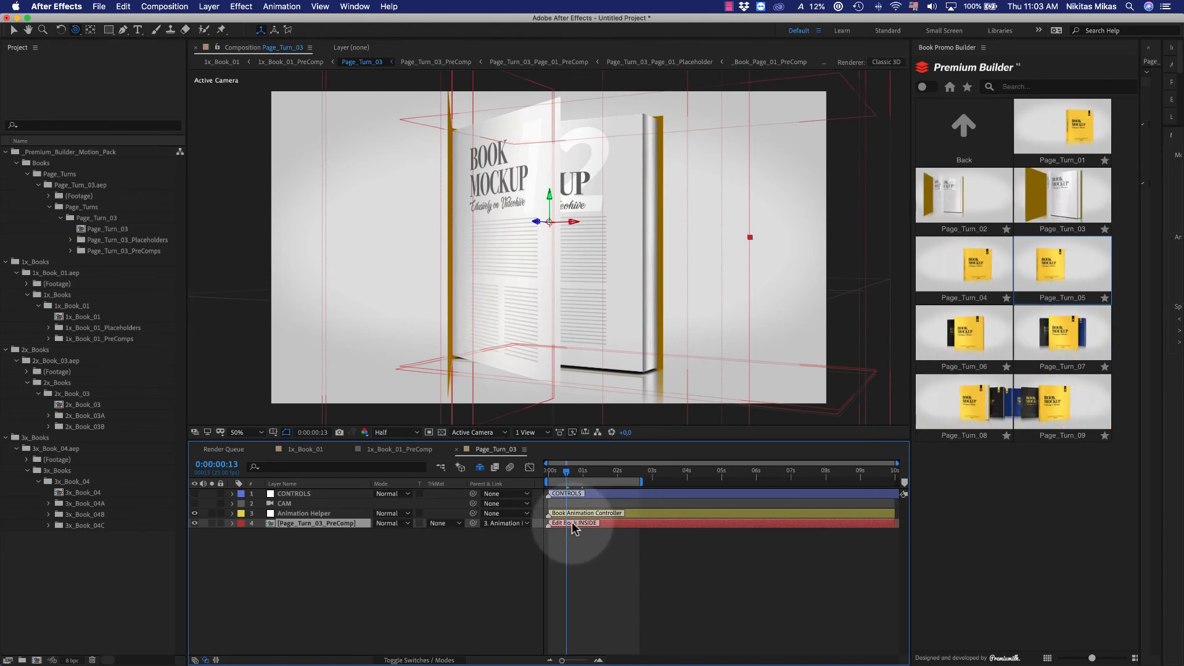
# Open Page_Turn_03_PreComp, reveal the rotation properties of Inner Page_01 and Inner Page_02, and scrub through the page-turn keyframes.
pyautogui.doubleClick(574, 523)
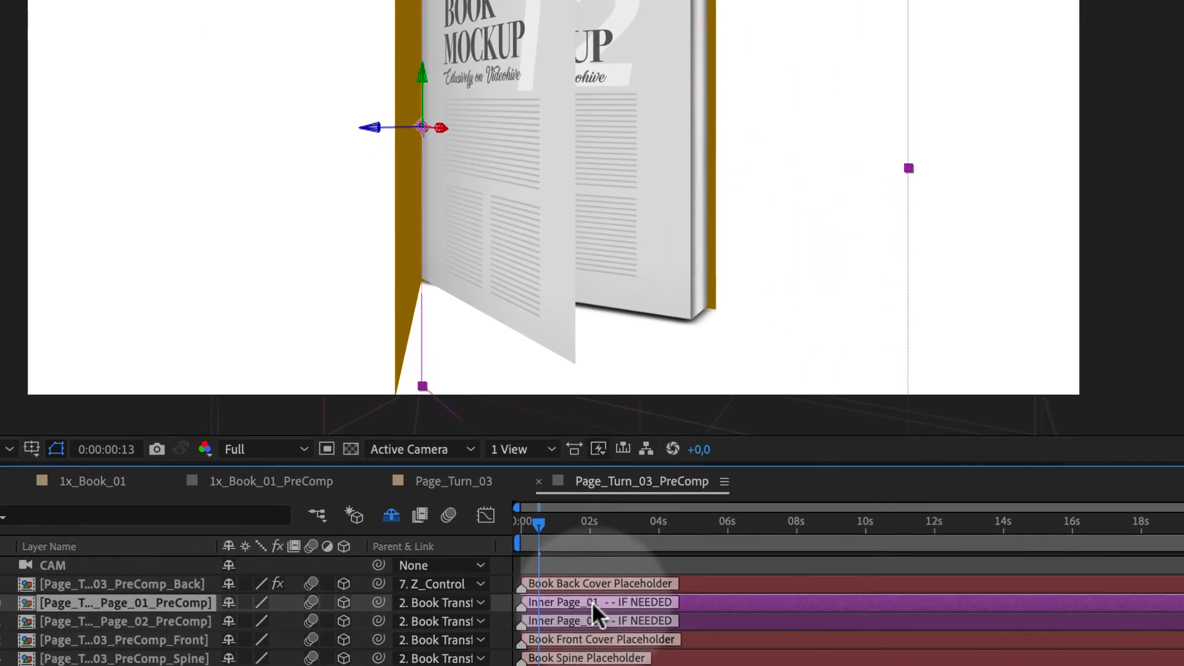
pyautogui.keyDown('shift'); pyautogui.click(618, 616); pyautogui.keyUp('shift')
pyautogui.press('r')
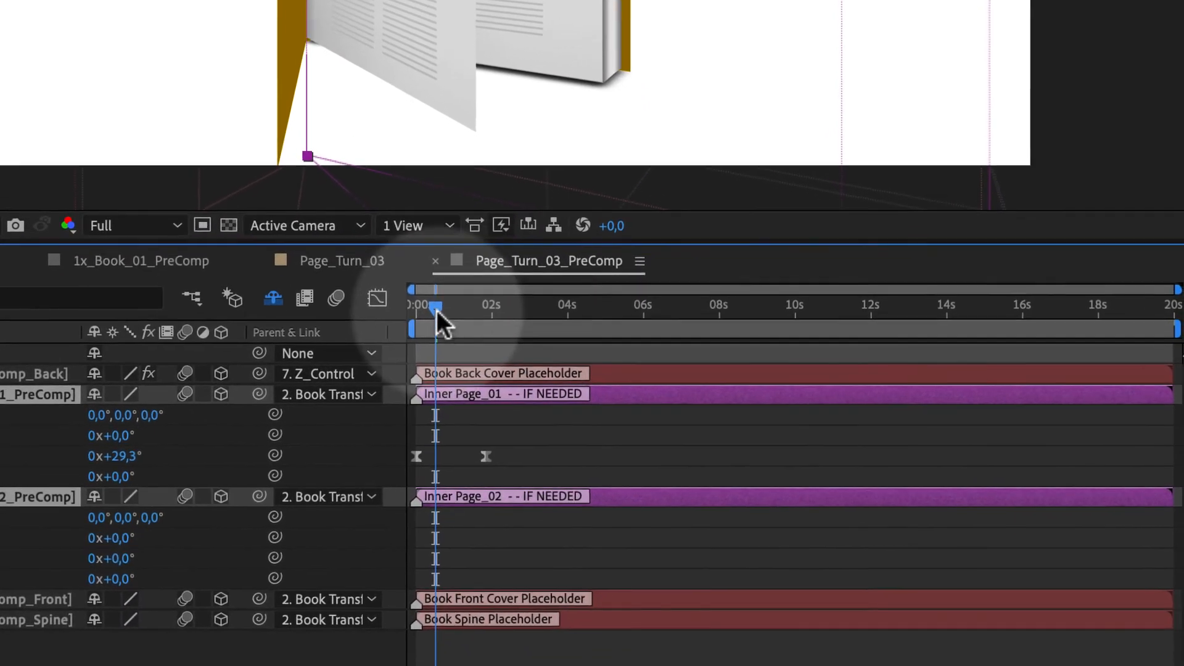
pyautogui.moveTo(511, 469); pyautogui.dragTo(525, 470)
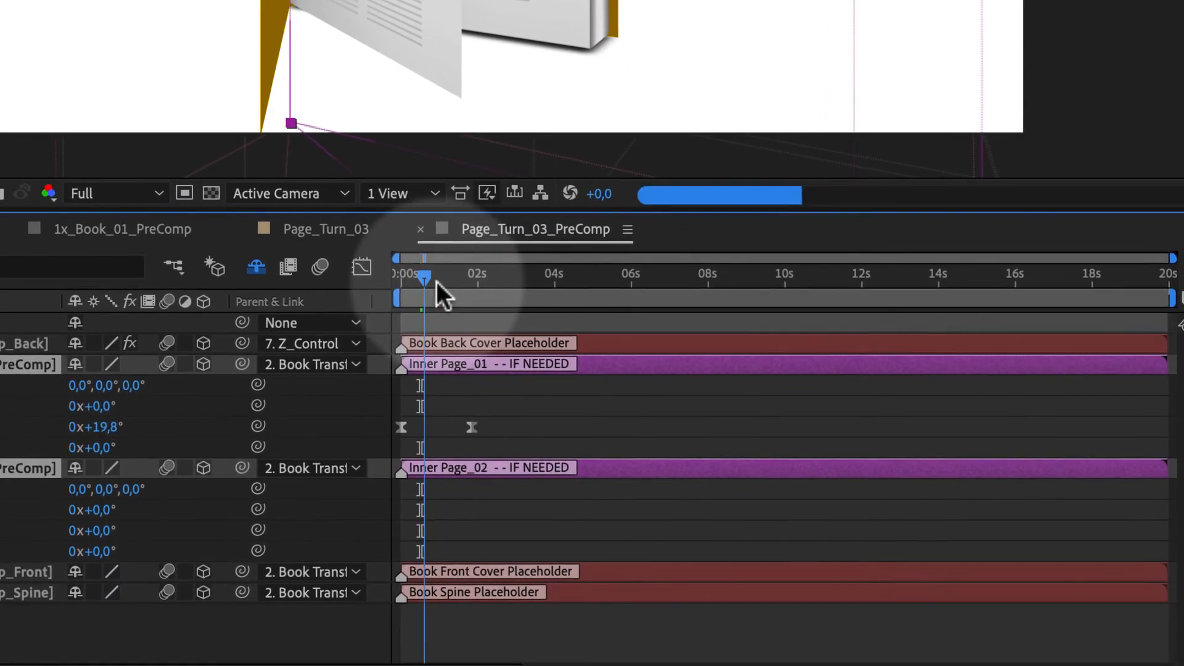
pyautogui.moveTo(435, 281); pyautogui.dragTo(455, 289)
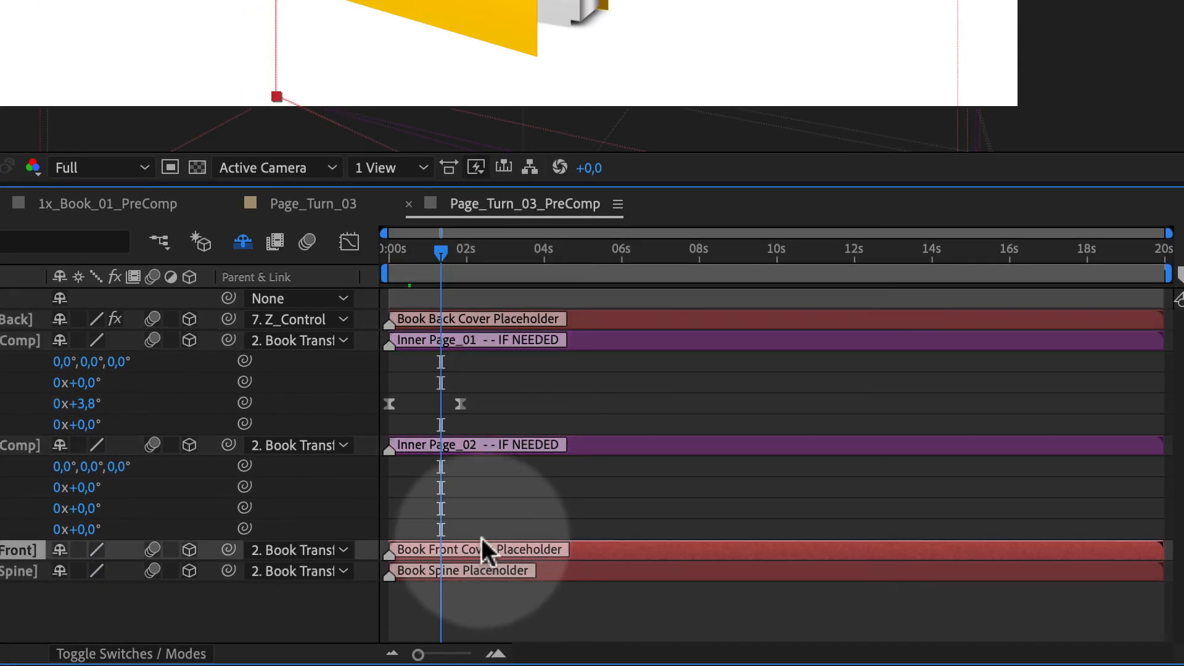
# Reveal the front cover placeholder's rotation keyframes and scrub the opening animation to compare it with both inner page layers.
pyautogui.press('r')
pyautogui.moveTo(447, 255); pyautogui.dragTo(409, 252)
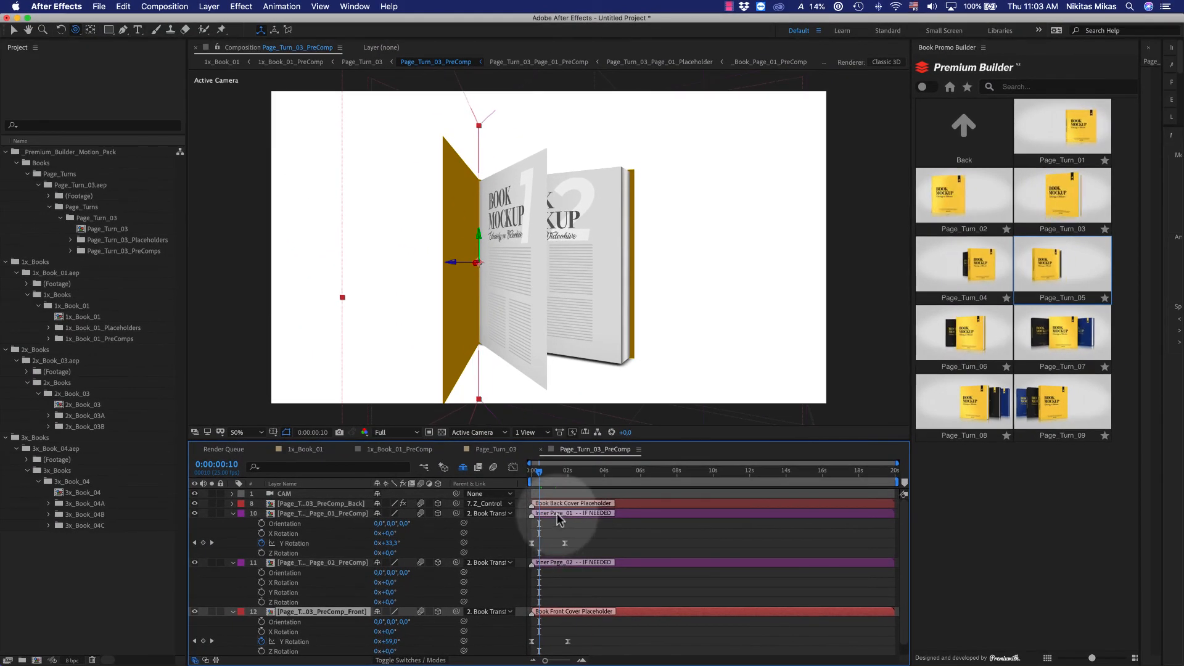
pyautogui.click(557, 516)
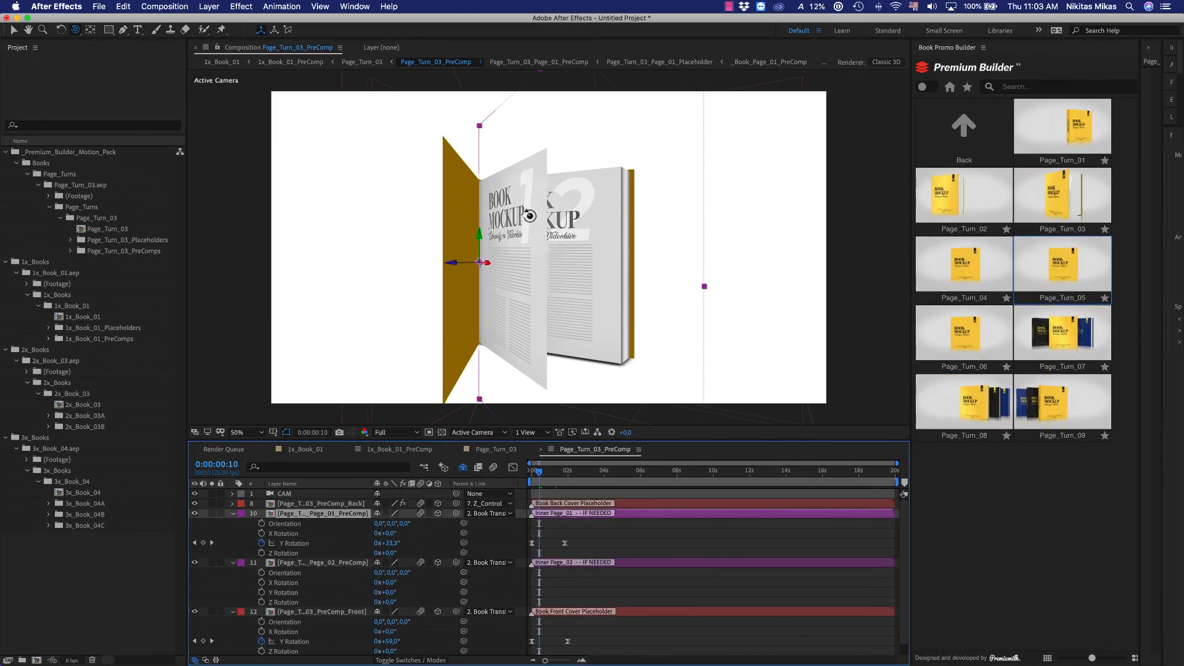
pyautogui.scroll(-1, 580, 585)
pyautogui.click(585, 552)
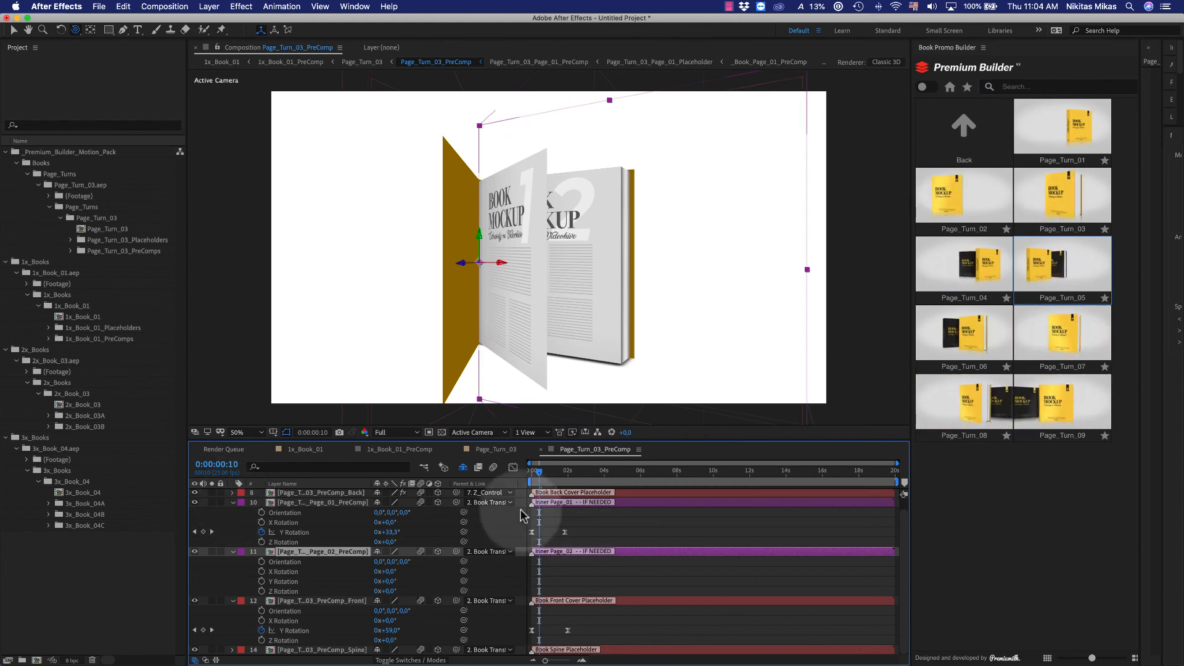
pyautogui.click(549, 472)
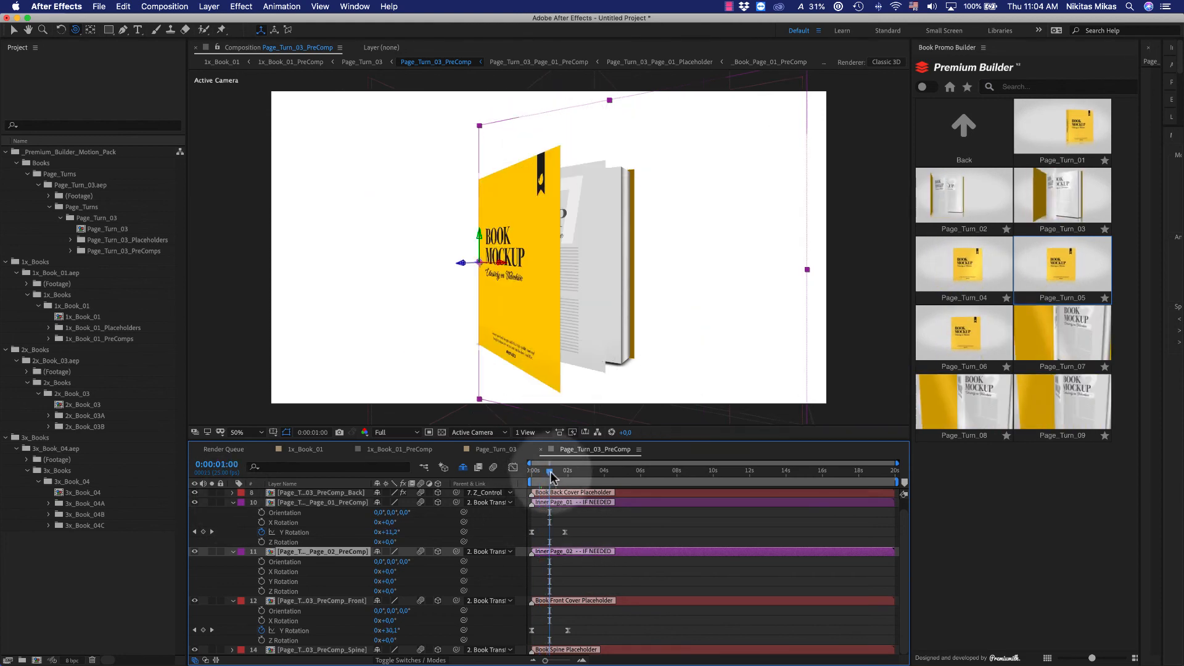
pyautogui.moveTo(551, 476)
pyautogui.mouseDown()
pyautogui.moveTo(601, 484)
pyautogui.moveTo(542, 476)
pyautogui.mouseUp()
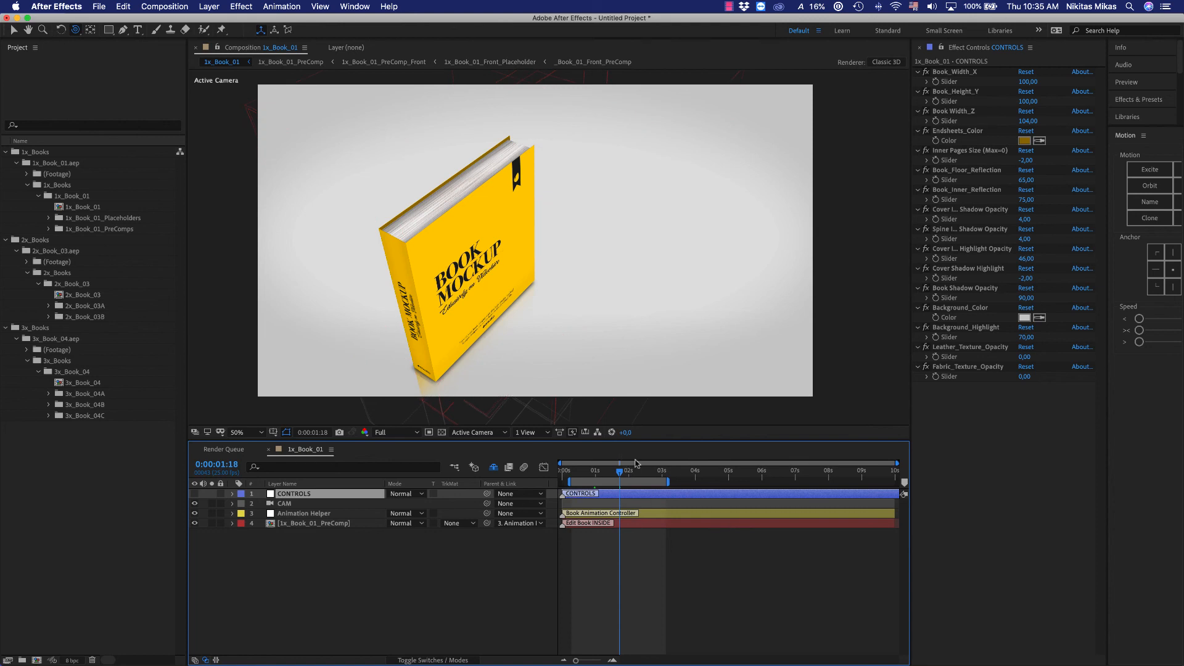
# Preview 1x_Book_01 at 0:00:02:19 and 0:00:02:09, inspecting the effects of the 1x_Book_01_PreComp and CONTROLS layers.
pyautogui.click(654, 472)
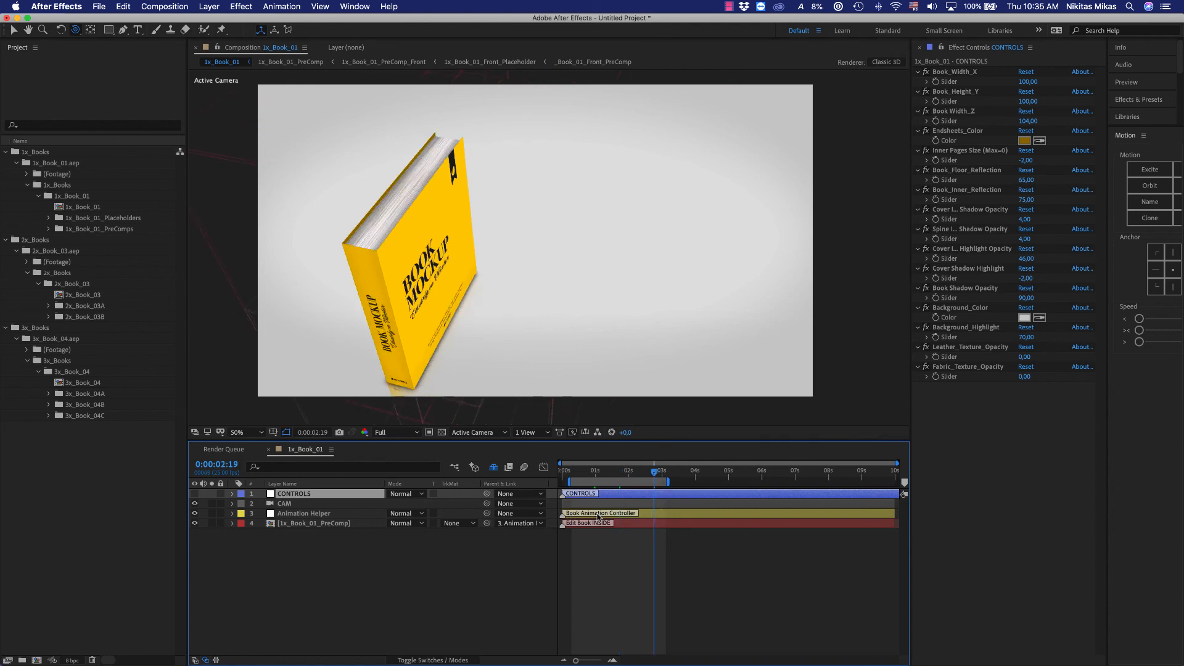
pyautogui.click(634, 522)
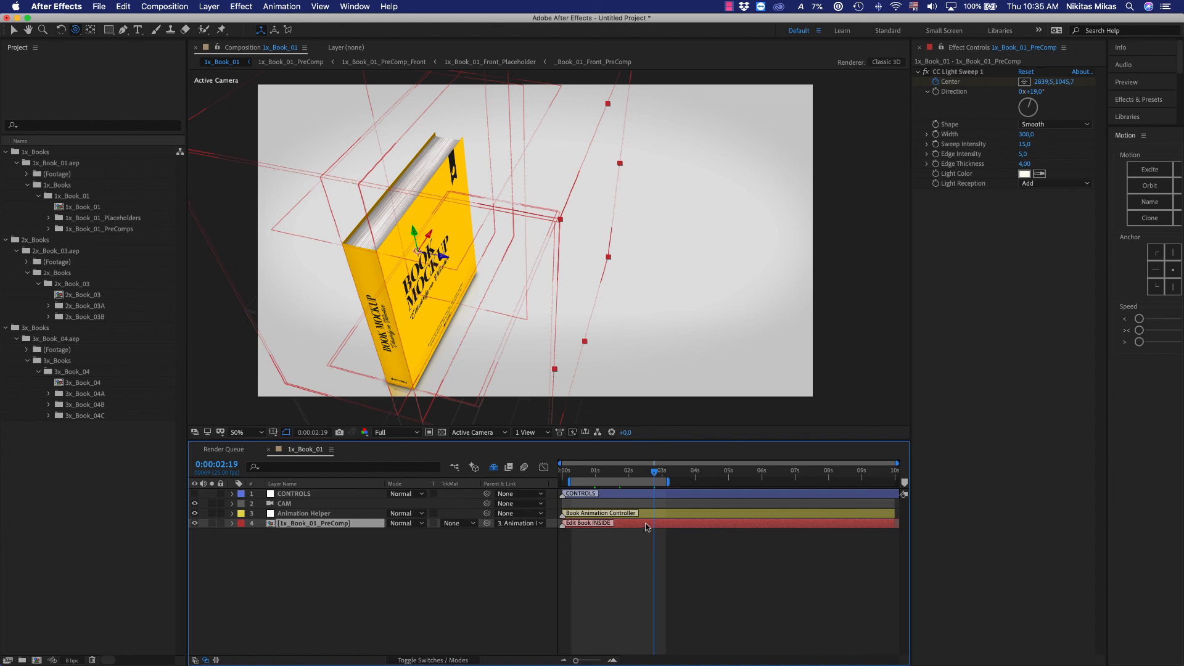
pyautogui.click(625, 495)
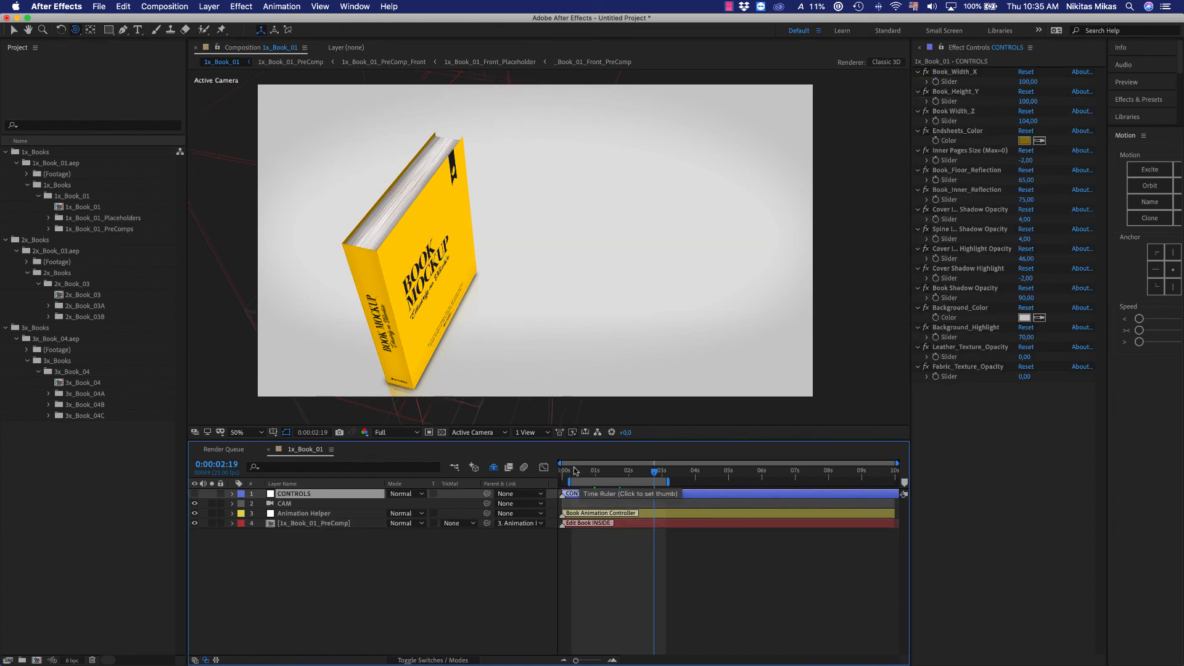
pyautogui.click(640, 478)
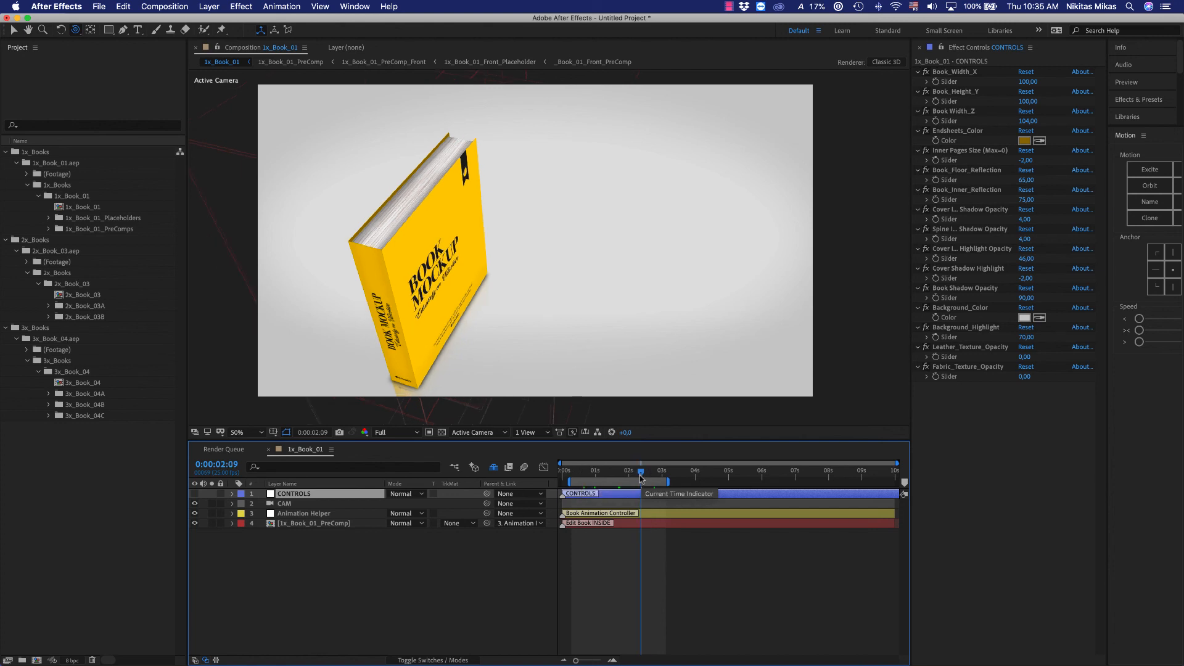